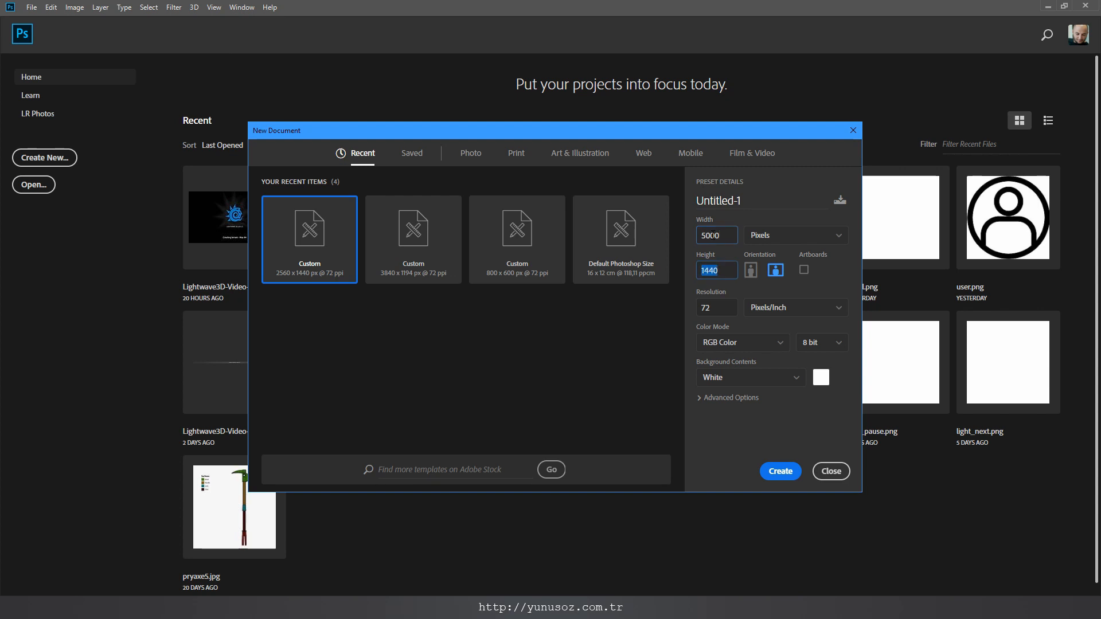
Set the new document's height to 3000 pixels and its background contents to Black, and create the document.
text(3000)
click(762, 378)
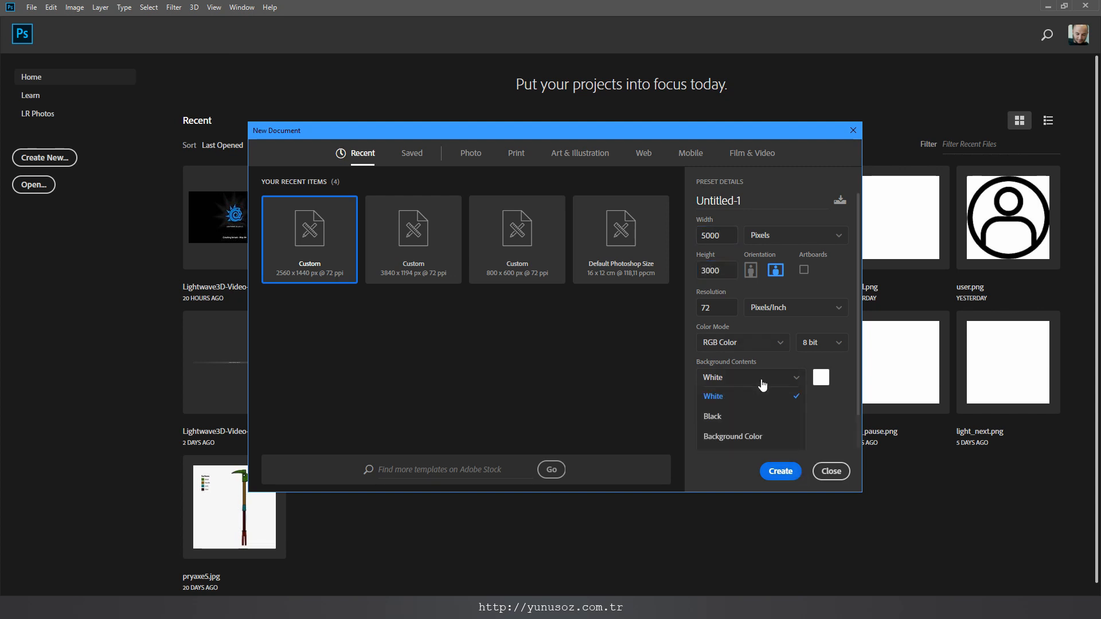
click(715, 419)
click(791, 470)
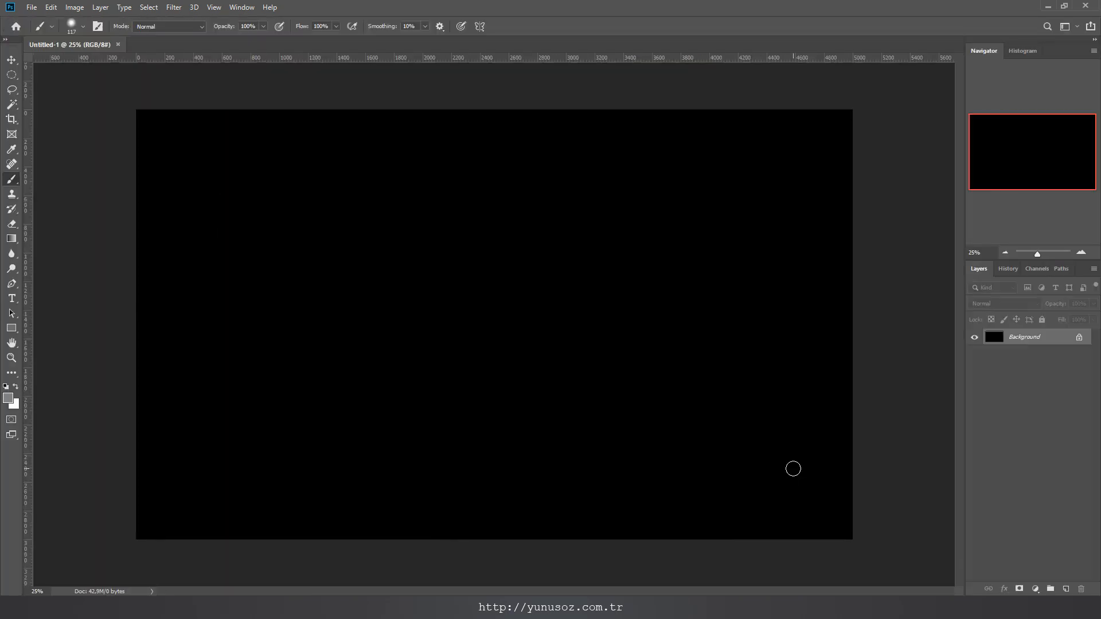
Activate the Brush tool and set the foreground color to white (ffffff).
right_click(14, 179)
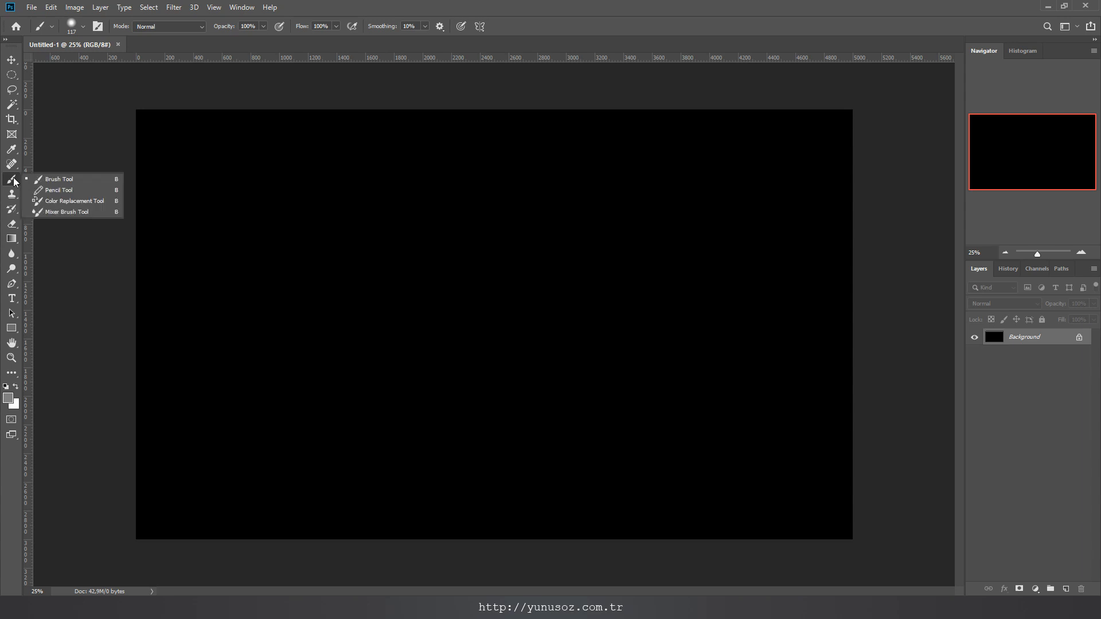
click(47, 183)
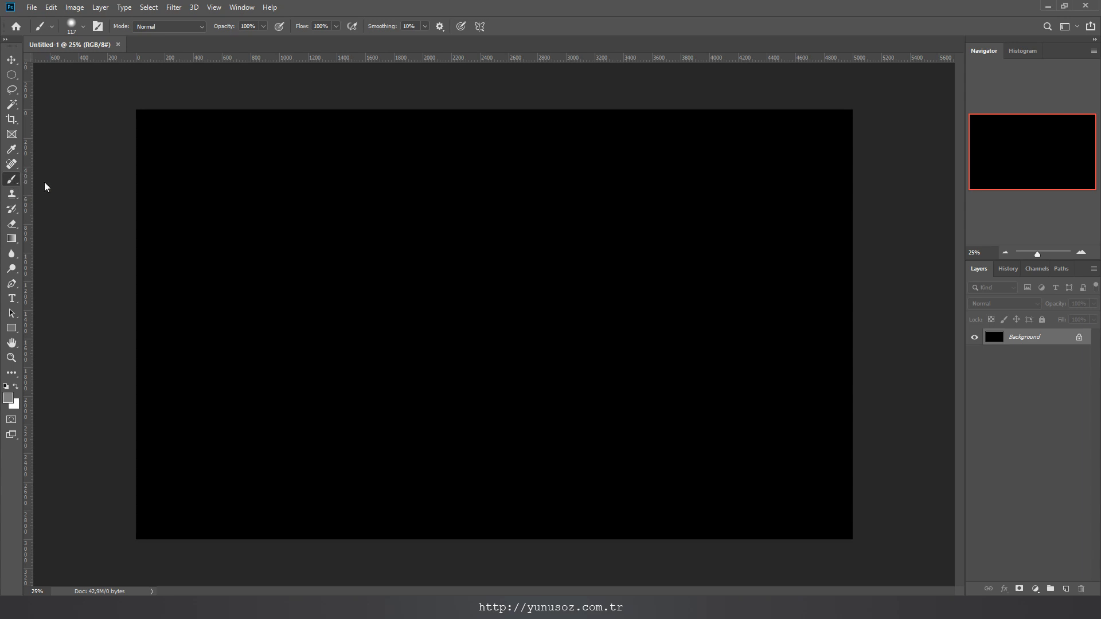
click(8, 399)
drag(622, 257, 597, 184)
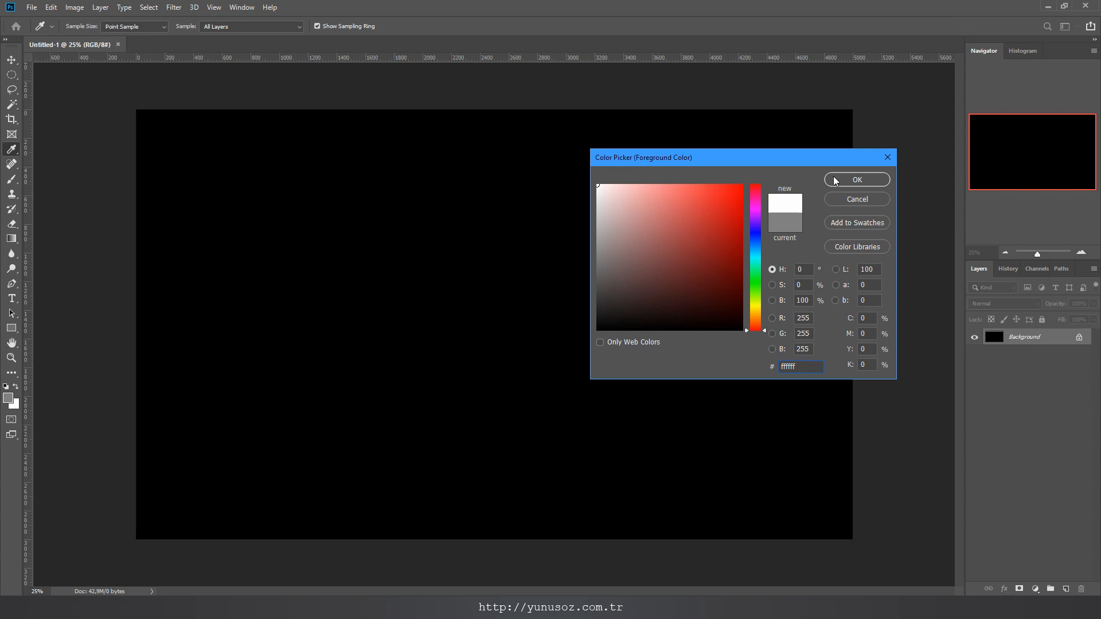
click(834, 180)
Set the brush size to 291 px and paint a thick winding white stroke across the left part of the canvas.
right_click(367, 158)
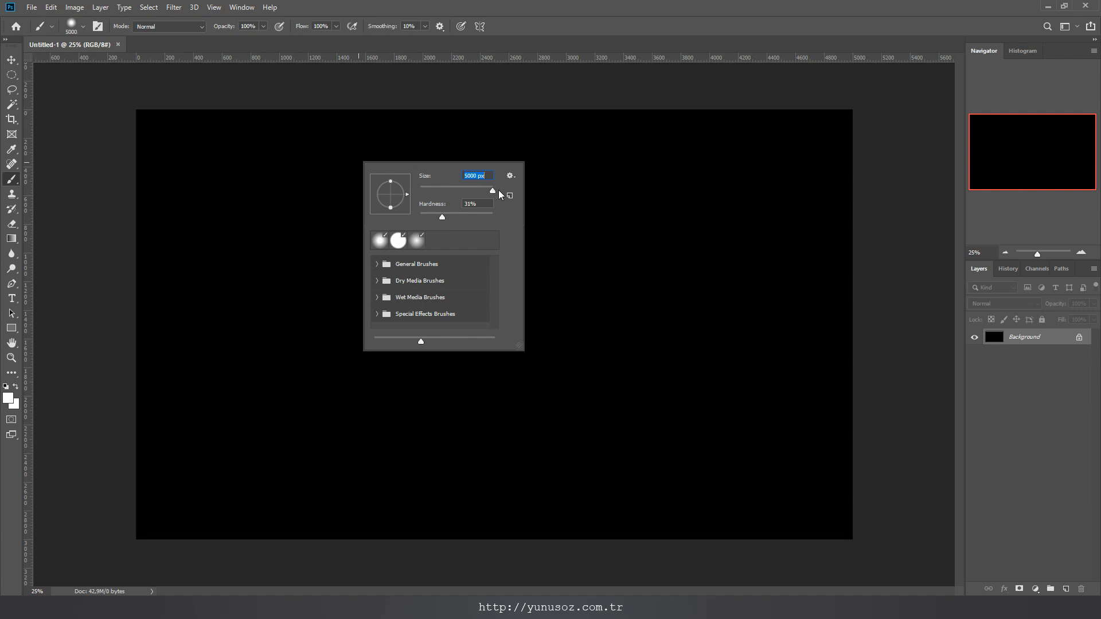
drag(476, 191, 477, 191)
mouse_move(283, 135)
mouse_down()
mouse_move(238, 140)
mouse_move(201, 221)
mouse_move(229, 322)
mouse_move(276, 223)
mouse_move(378, 315)
mouse_move(381, 375)
mouse_up()
Set the foreground color's brightness to 80% for a light grey and return to the Brush tool.
click(8, 398)
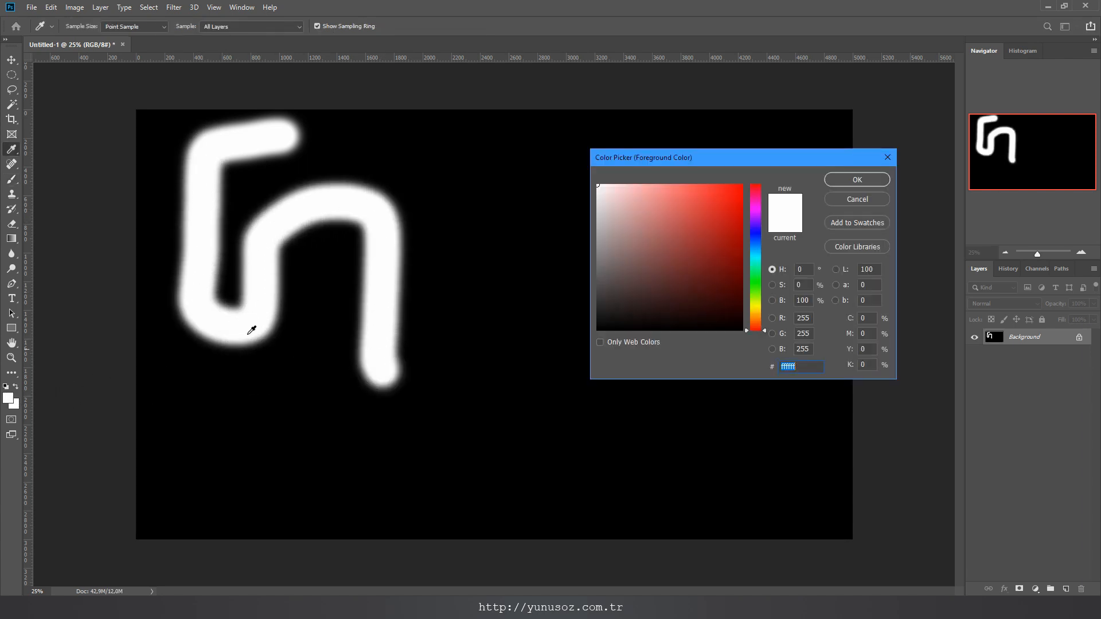
click(801, 300)
text(80)
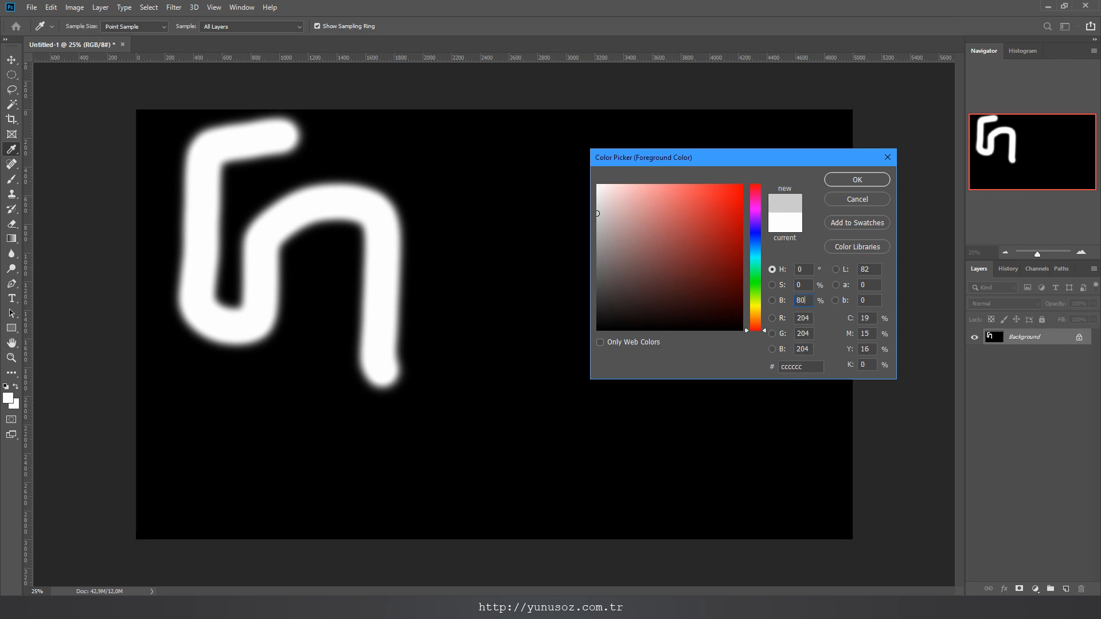
click(836, 180)
key(b)
Set the brush size to 200 px and paint a U-shaped light grey stroke beside the white one.
right_click(553, 184)
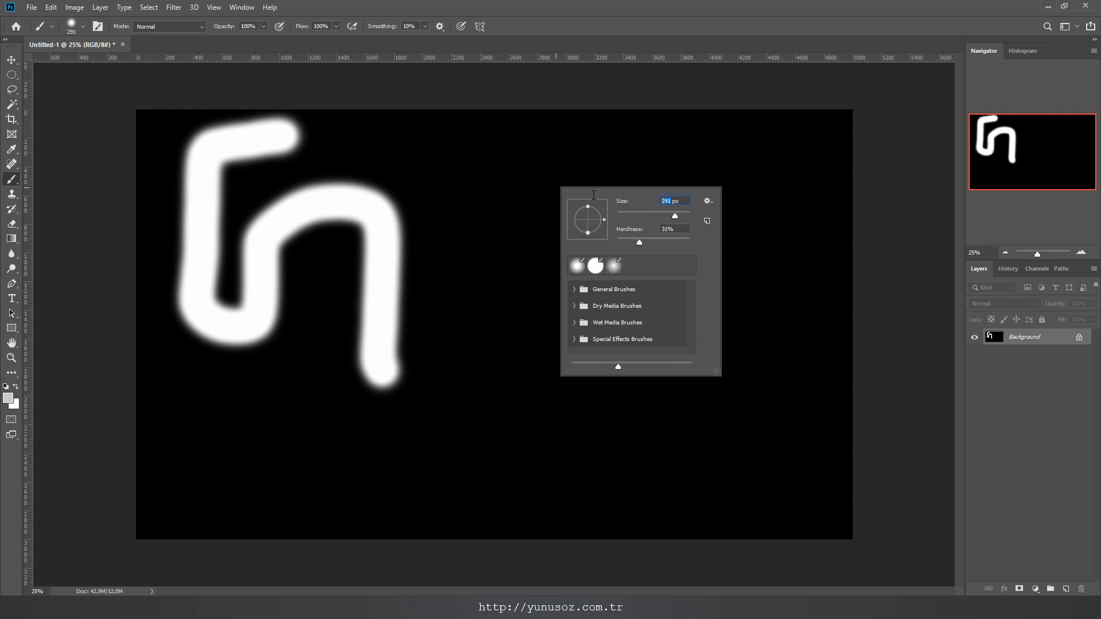
text(200)
key(Return)
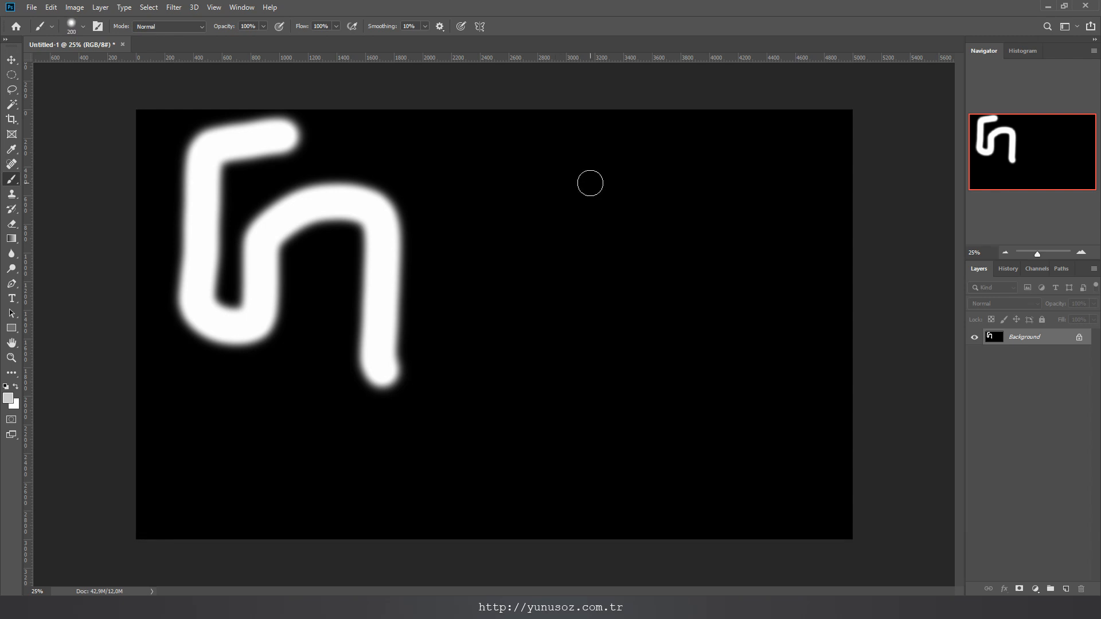
click(427, 159)
mouse_move(427, 159)
mouse_down()
mouse_move(484, 388)
mouse_move(510, 229)
mouse_move(538, 220)
mouse_up()
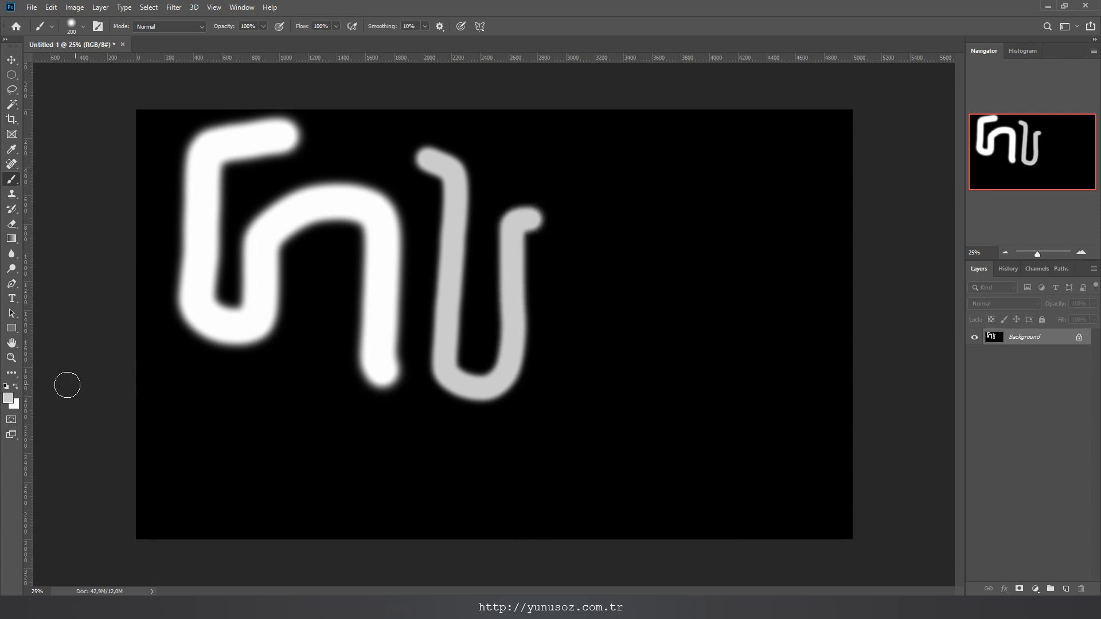
Set the foreground brightness to 50% and paint a long mid-grey stroke running back and forth below the other strokes with the 200 px brush.
click(9, 400)
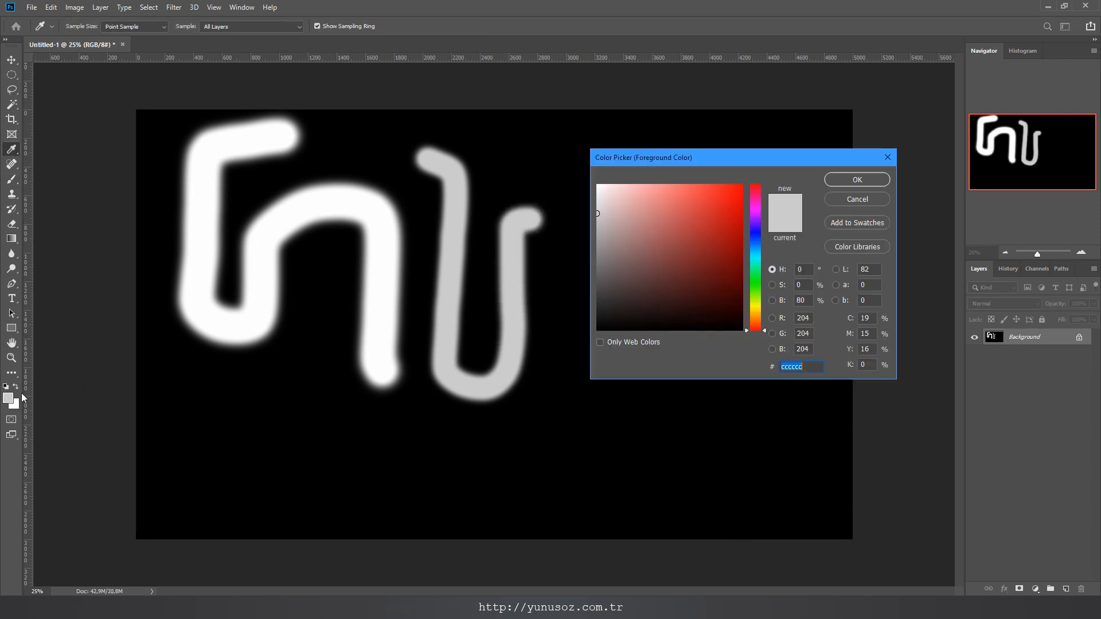
double_click(798, 300)
text(50)
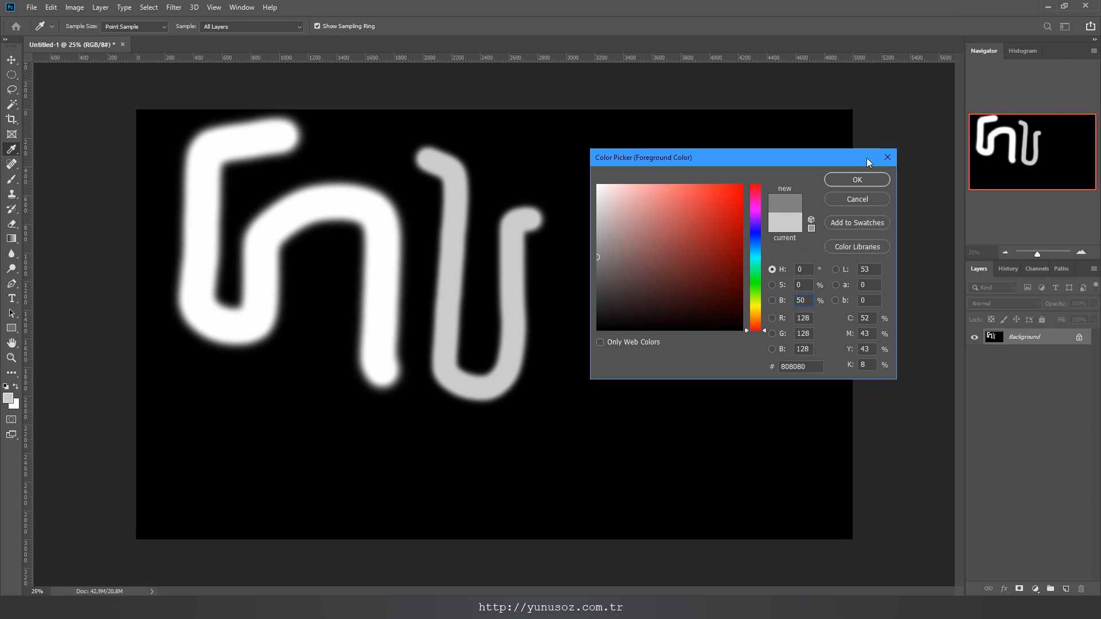
click(860, 176)
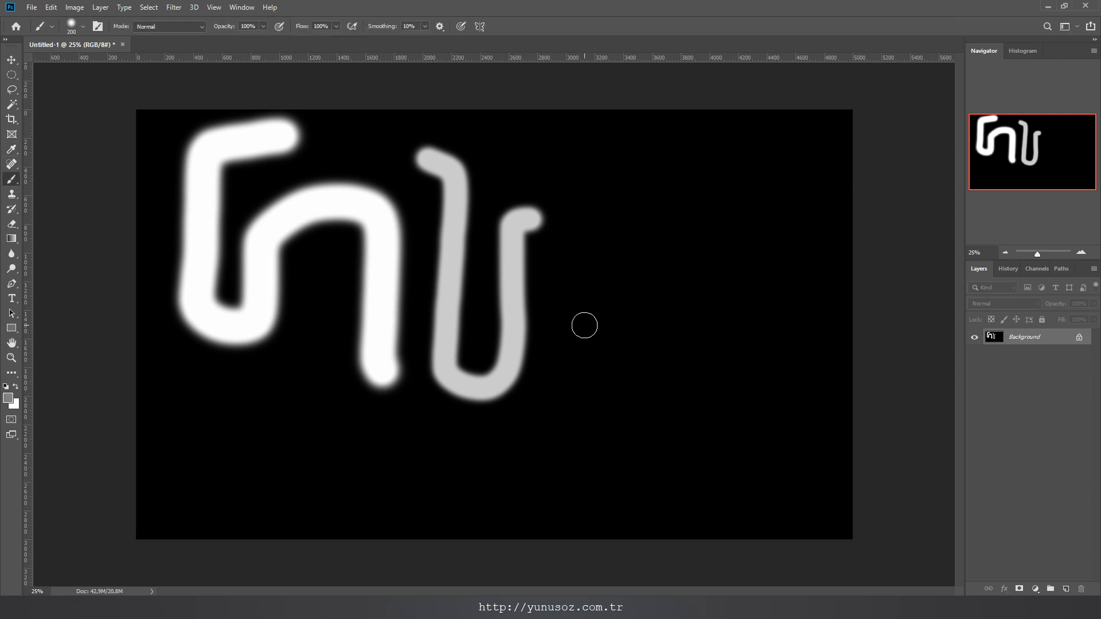
right_click(573, 316)
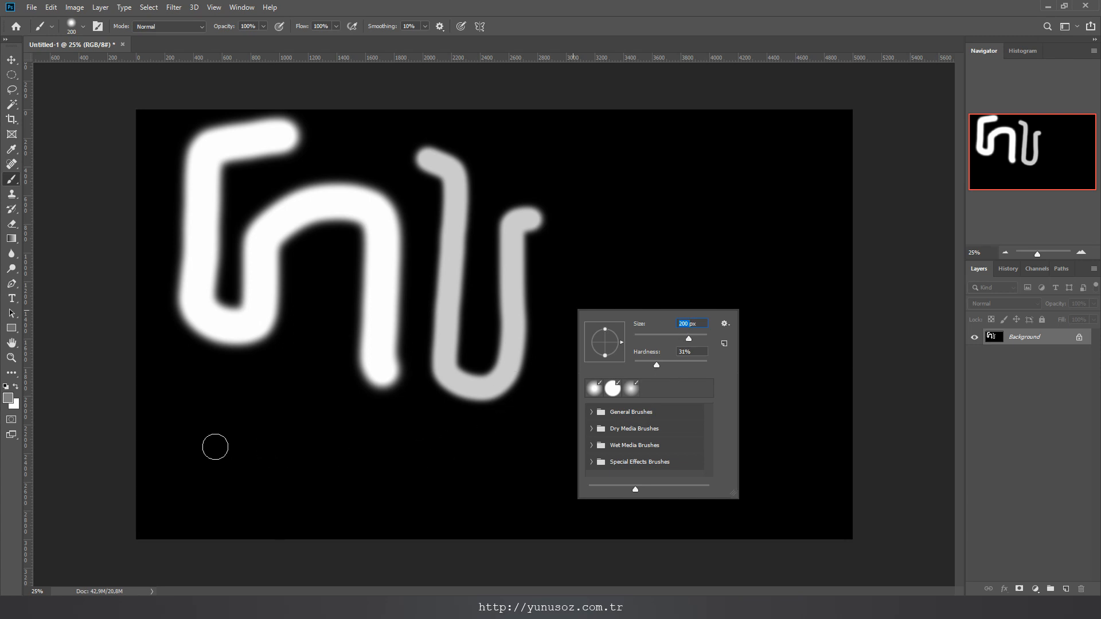
mouse_move(197, 434)
mouse_down()
mouse_move(553, 436)
mouse_move(412, 484)
mouse_move(231, 489)
mouse_up()
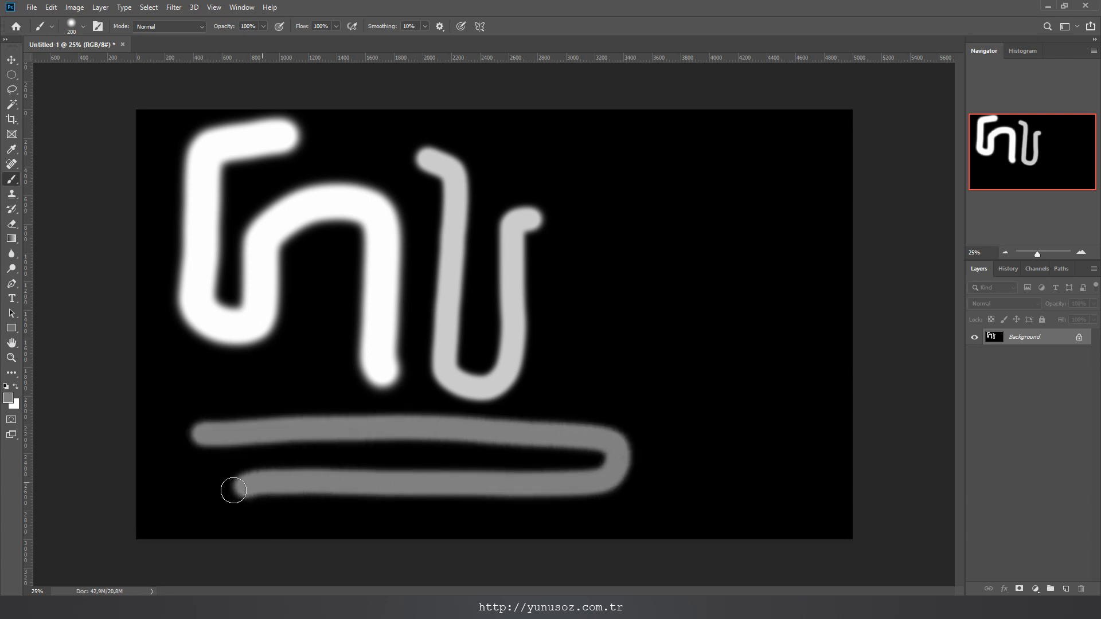
Set the foreground brightness to 25% and paint a winding dark grey stroke down the right side of the canvas with a 417 px brush.
click(17, 399)
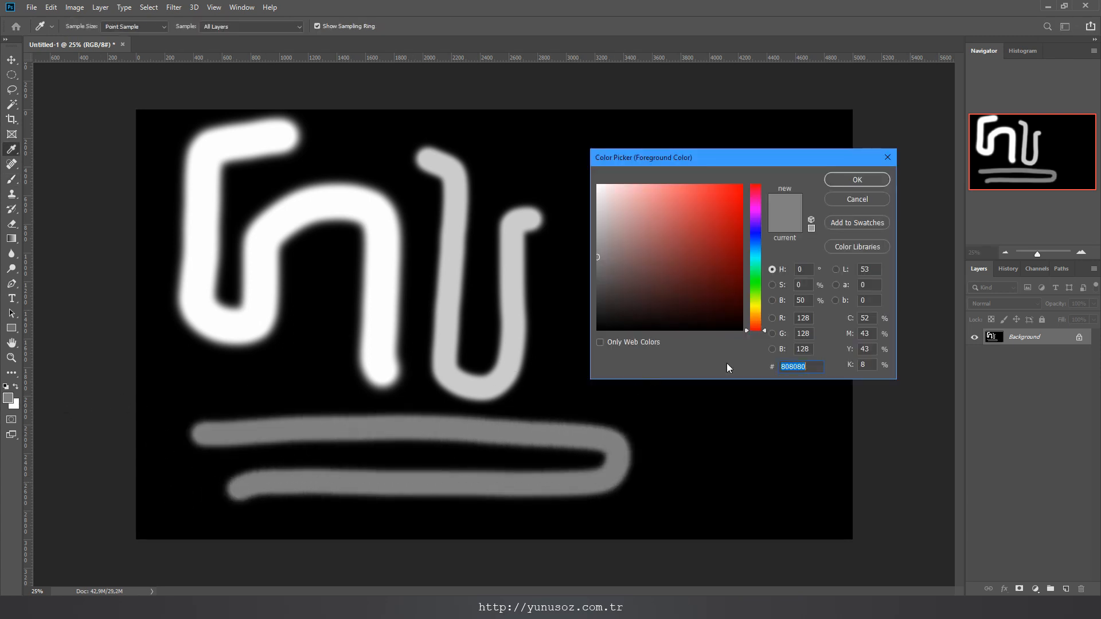
click(798, 300)
text(25)
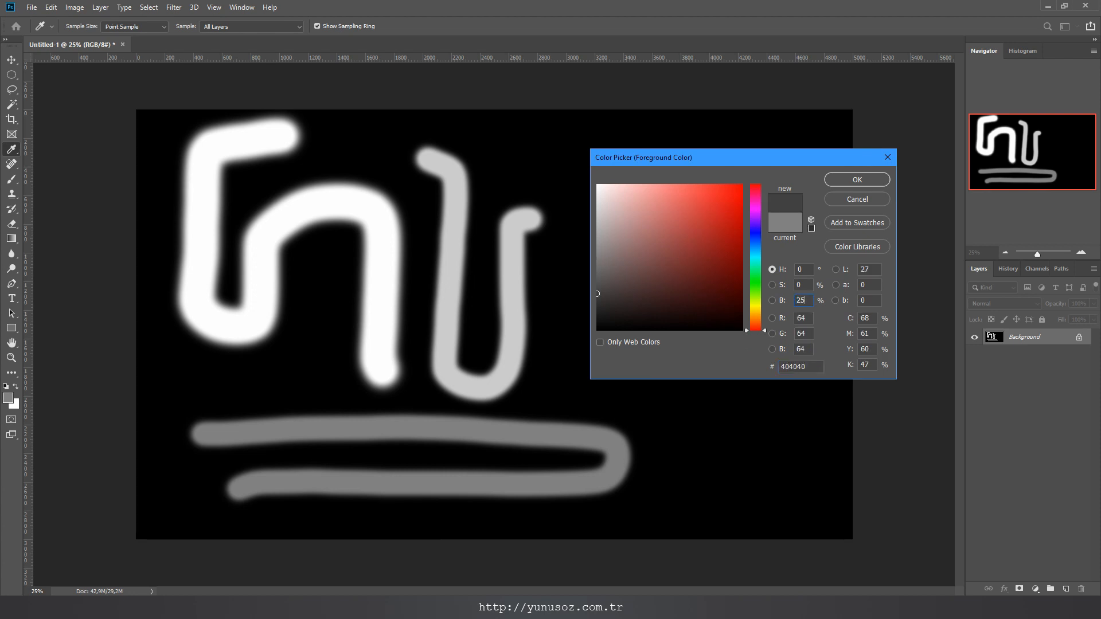
click(858, 180)
right_click(646, 208)
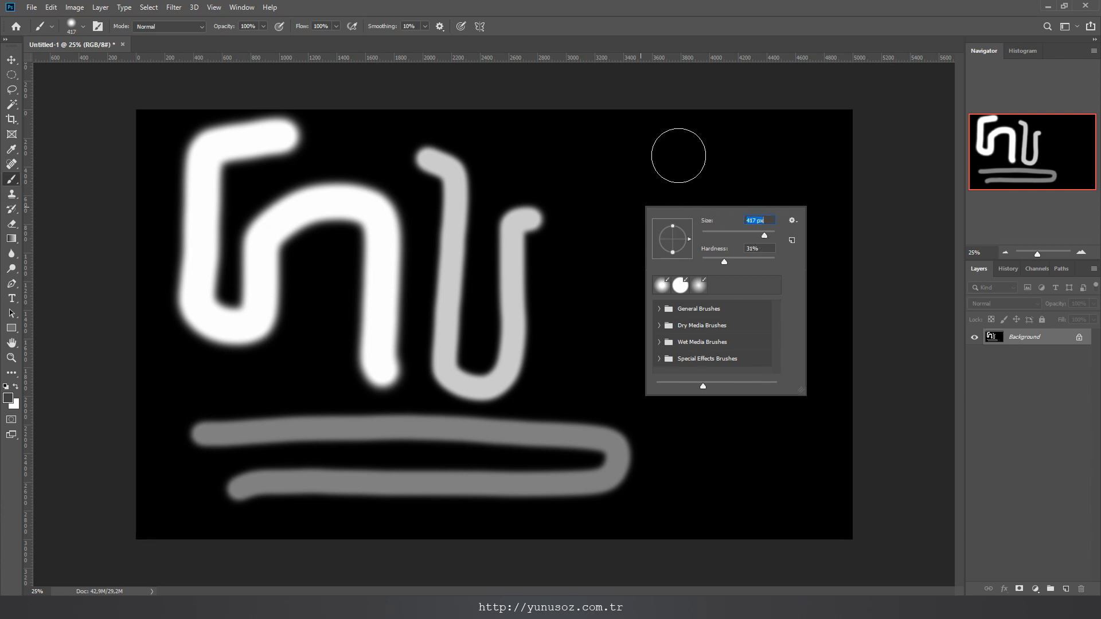
mouse_move(673, 154)
mouse_down()
mouse_move(659, 190)
mouse_move(745, 246)
mouse_move(688, 300)
mouse_move(771, 380)
mouse_move(712, 449)
mouse_move(708, 473)
mouse_up()
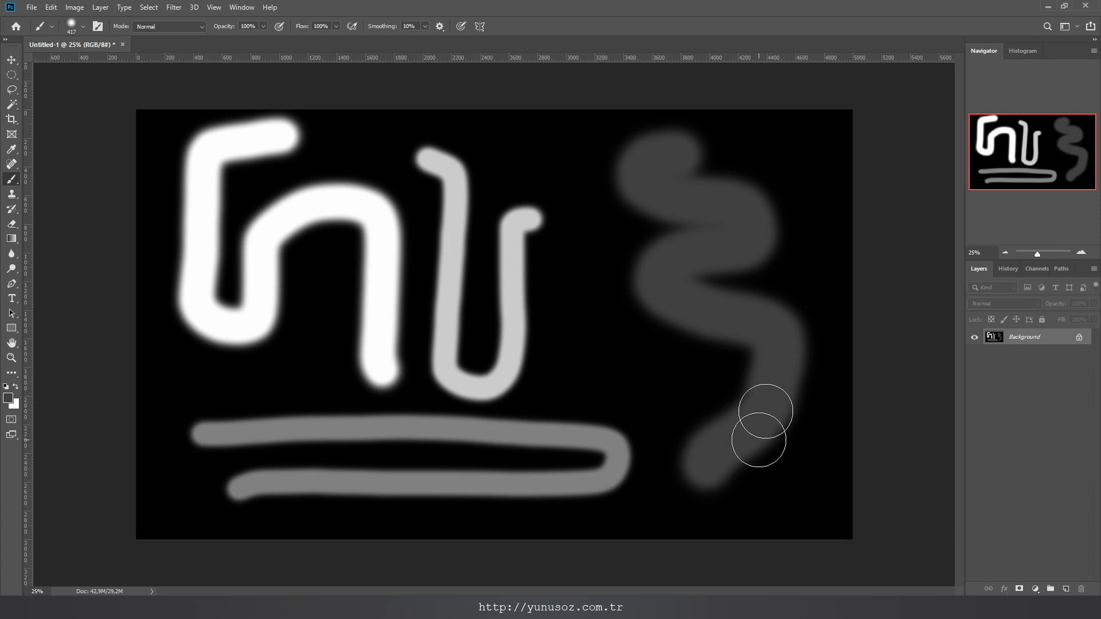
Save the image as a JPEG named 4terrain with Maximum quality 12 and Baseline ("Standard") format.
click(31, 7)
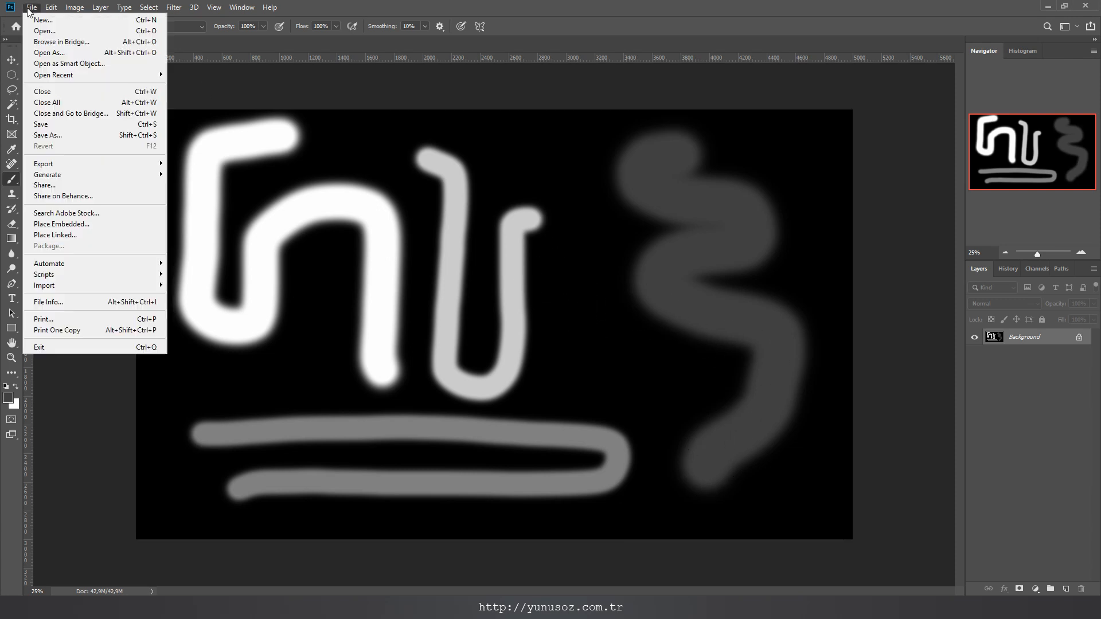
click(56, 136)
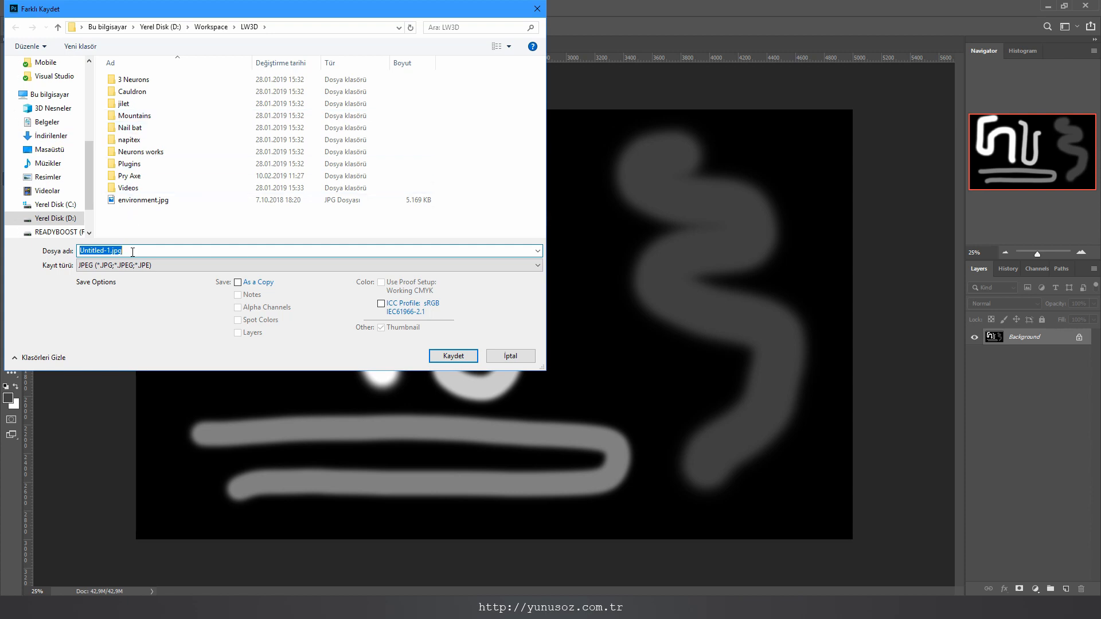
text(4terrain)
click(450, 356)
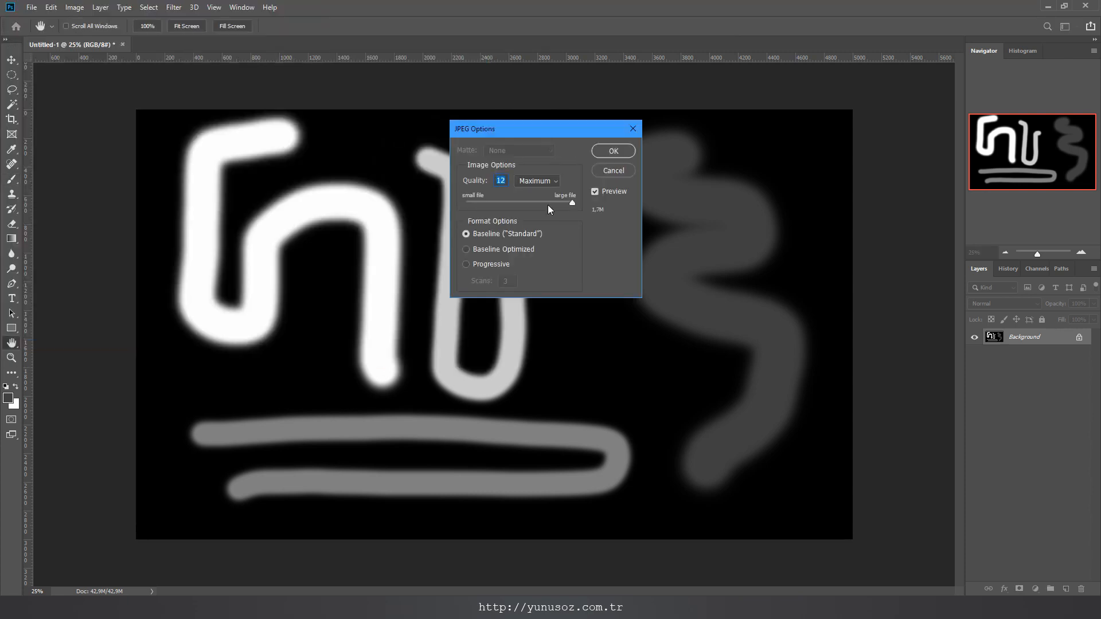
click(630, 148)
key(b)
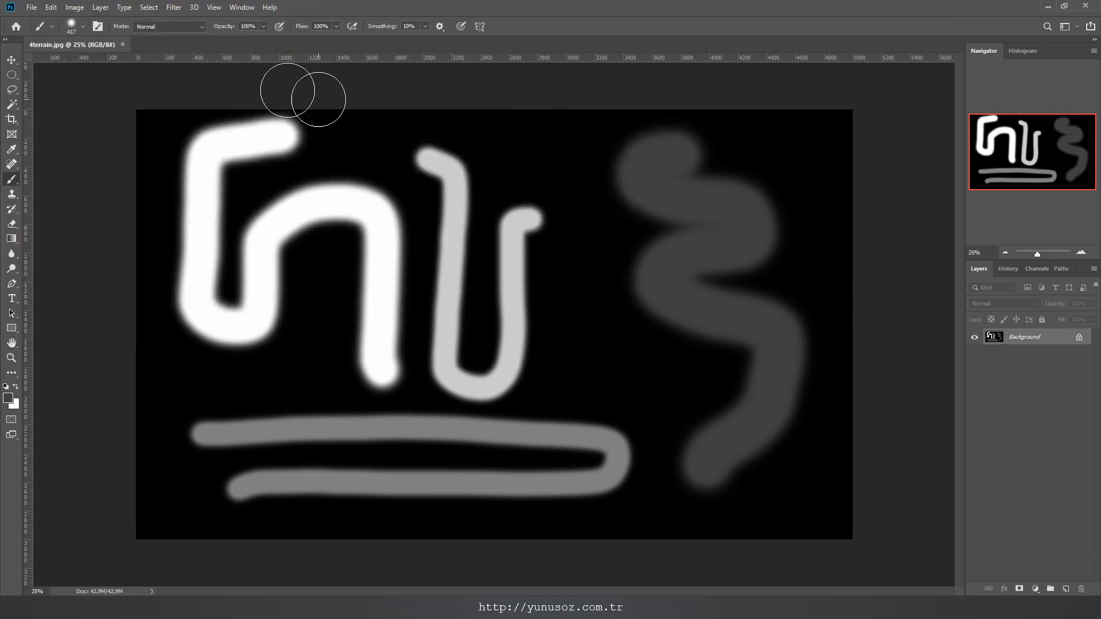
Examine the image's width and height in centimeters and switch to LightWave Modeler.
click(75, 7)
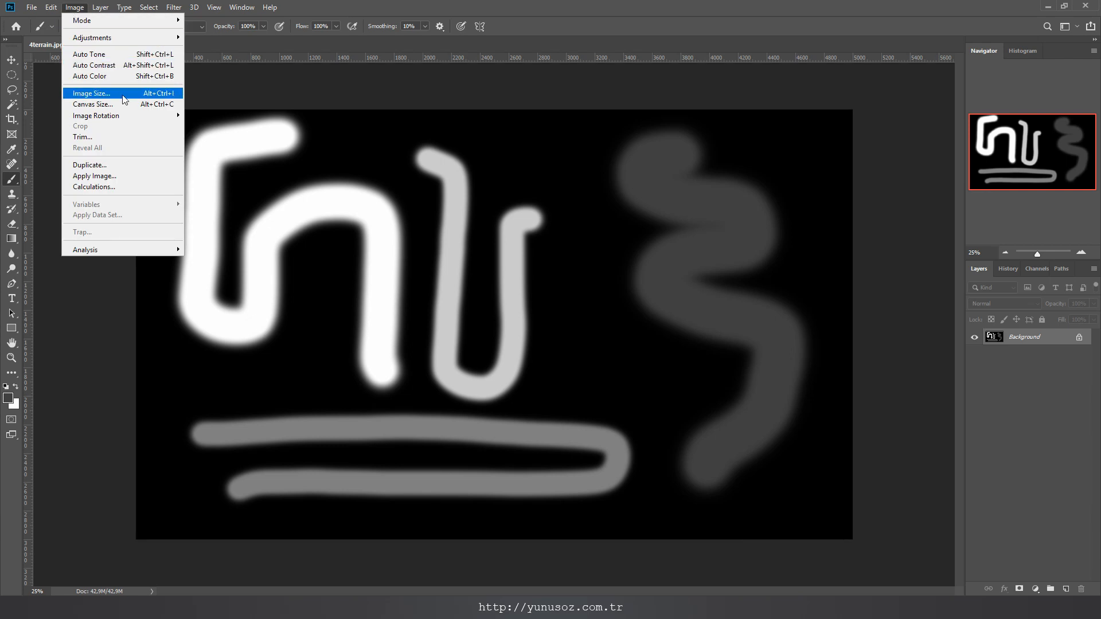
click(92, 94)
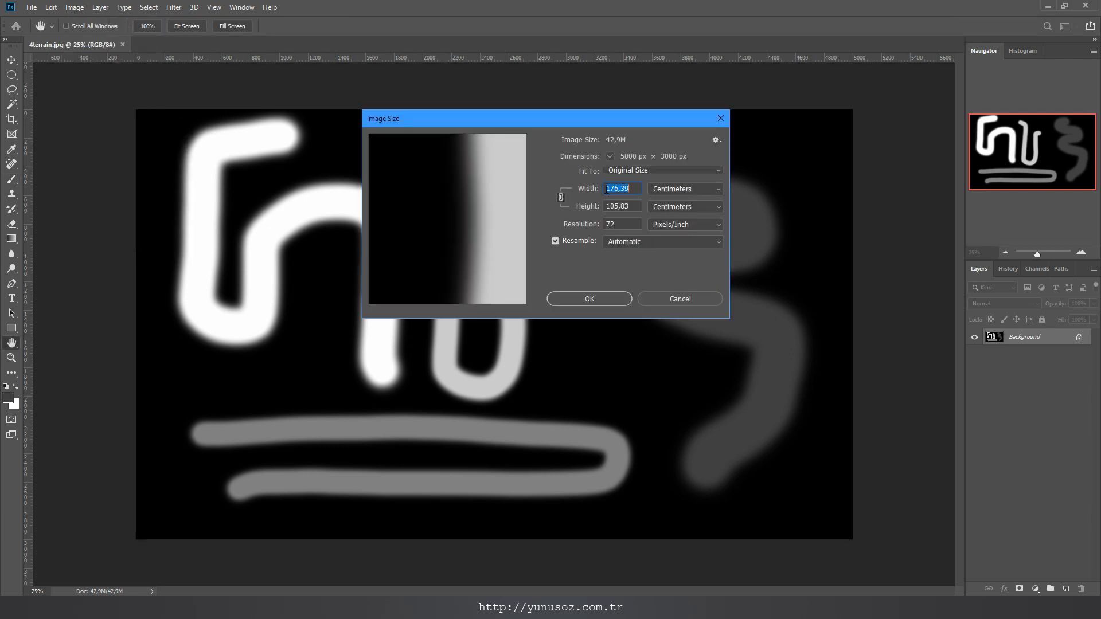
click(368, 608)
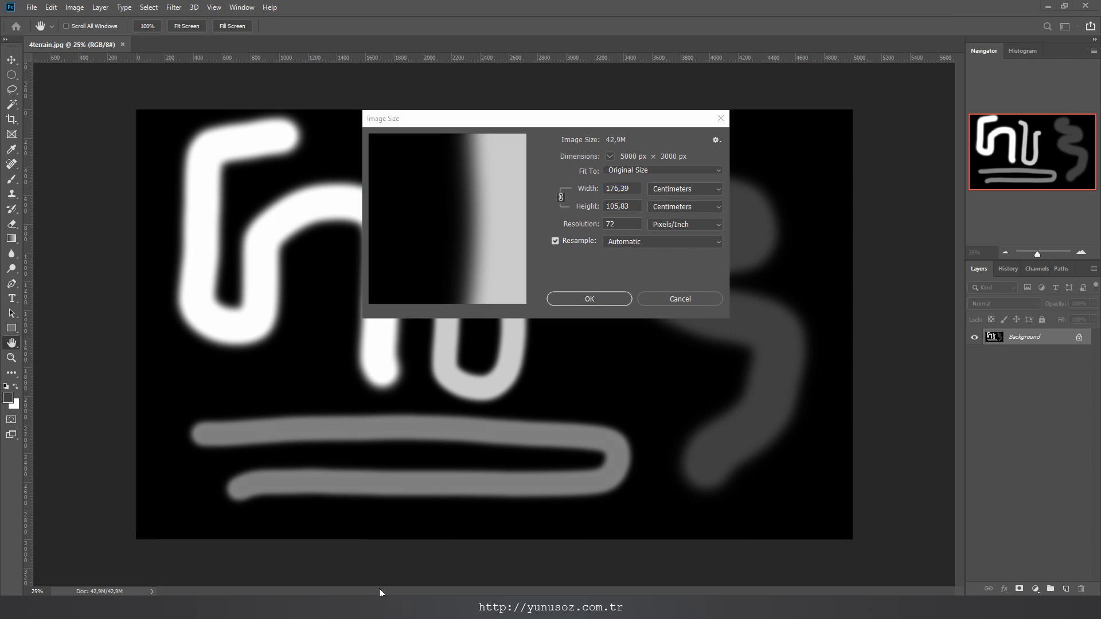
click(380, 608)
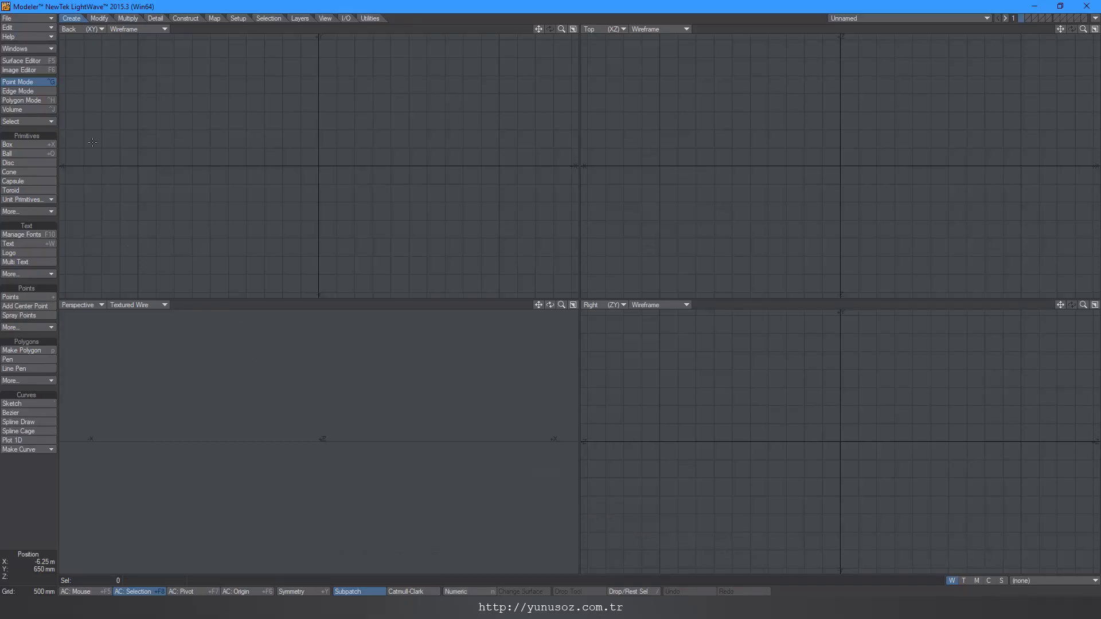
Start a Box primitive with numeric settings and set its width to 176.39 cm.
click(31, 144)
key(n)
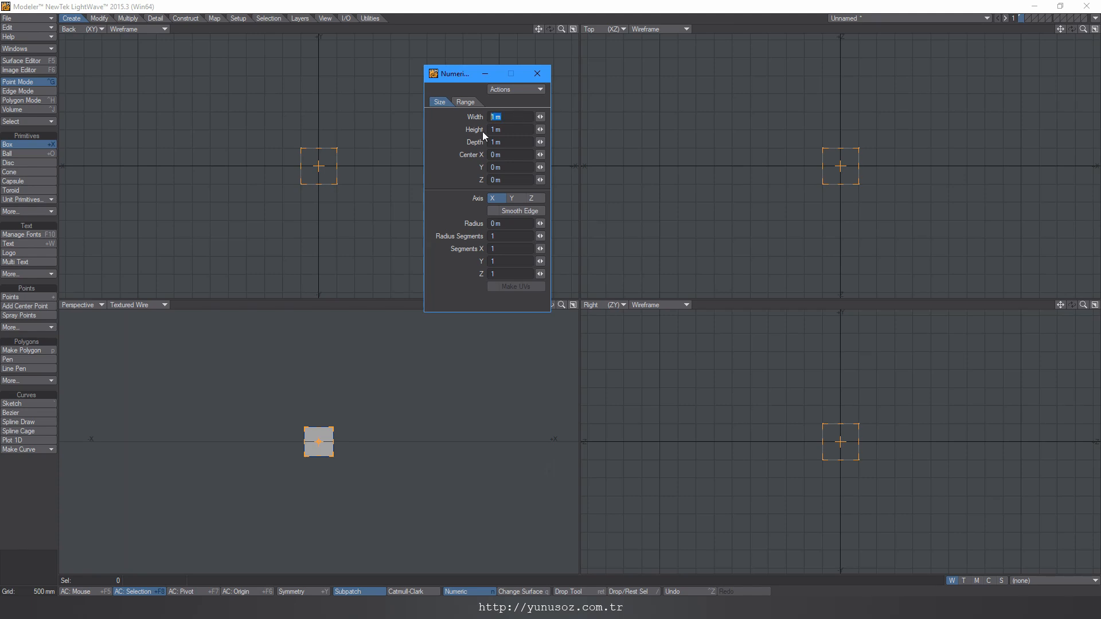
text(17)
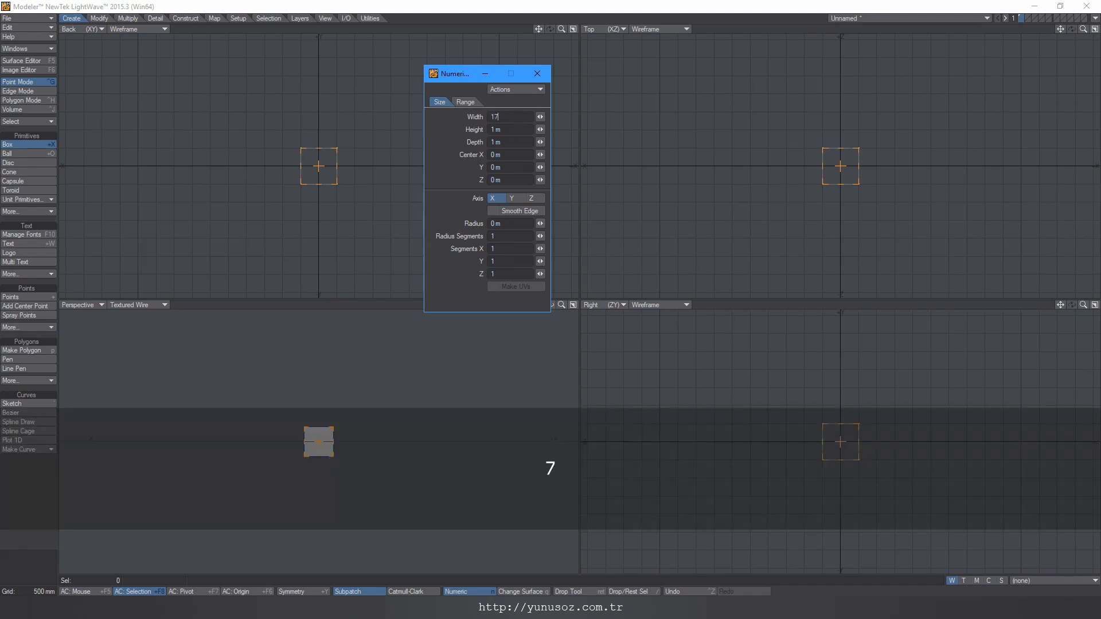
text(6,39)
click(513, 132)
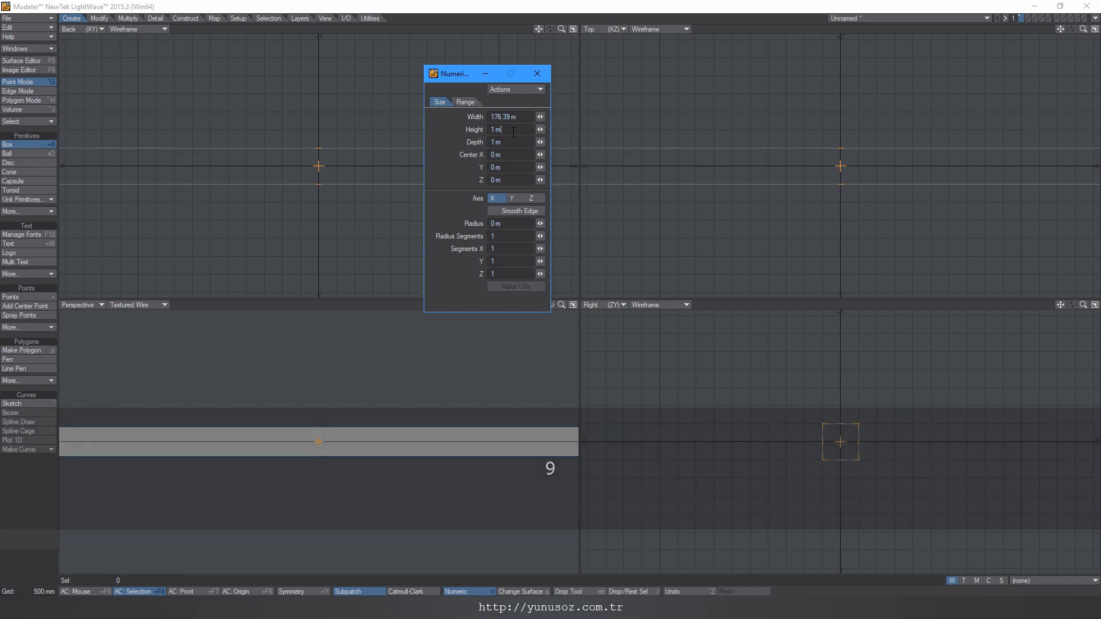
key(Left)
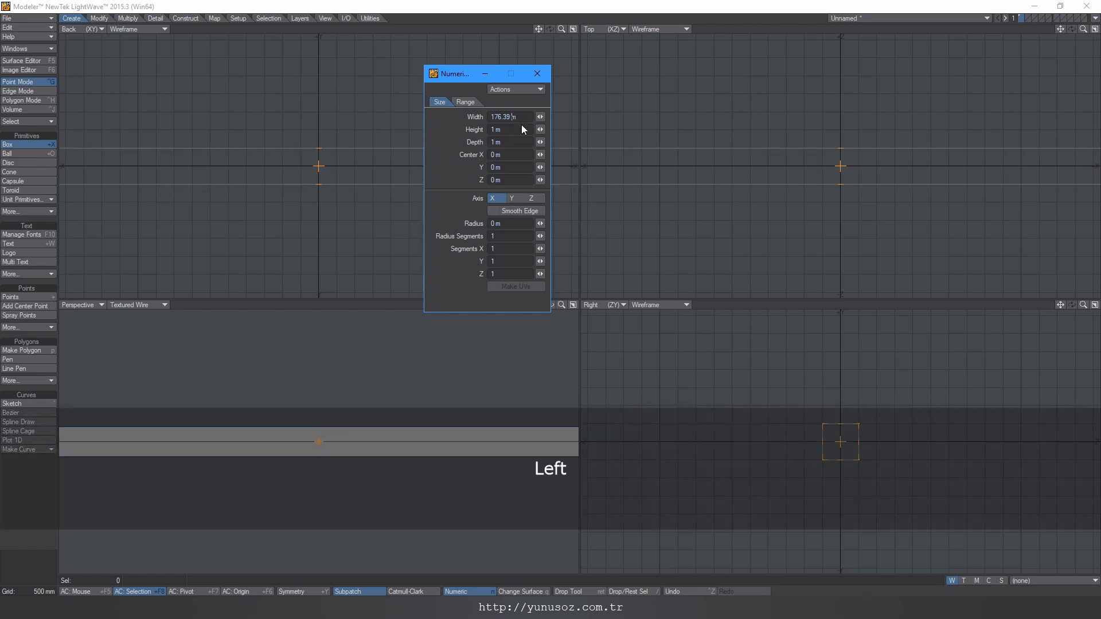
text(c)
key(Return)
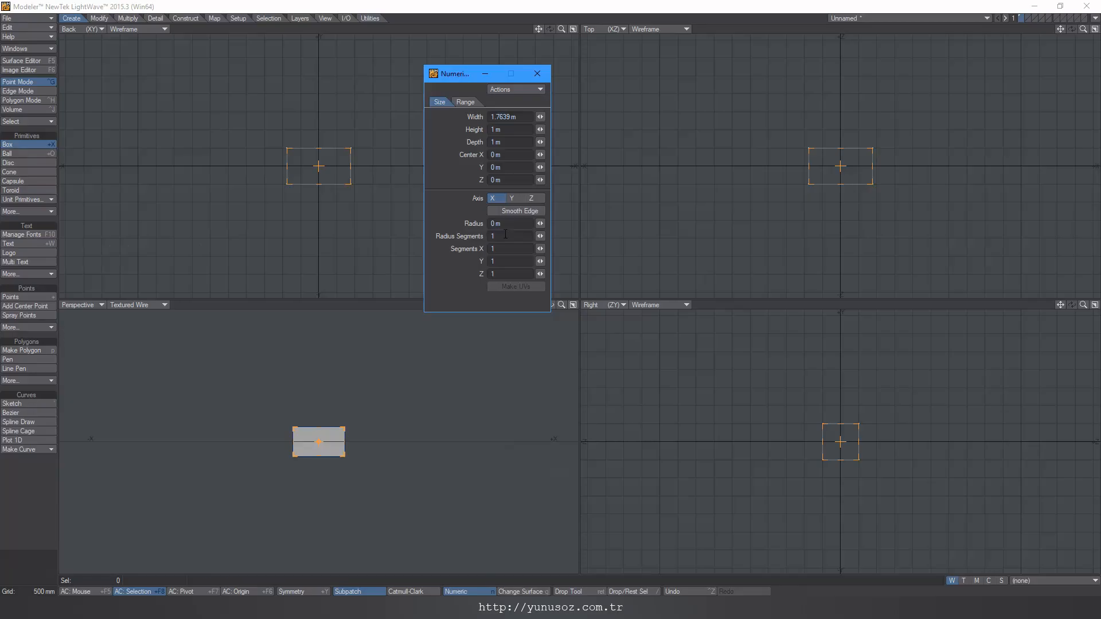
Set the box's height to 105.83 cm.
text(1)
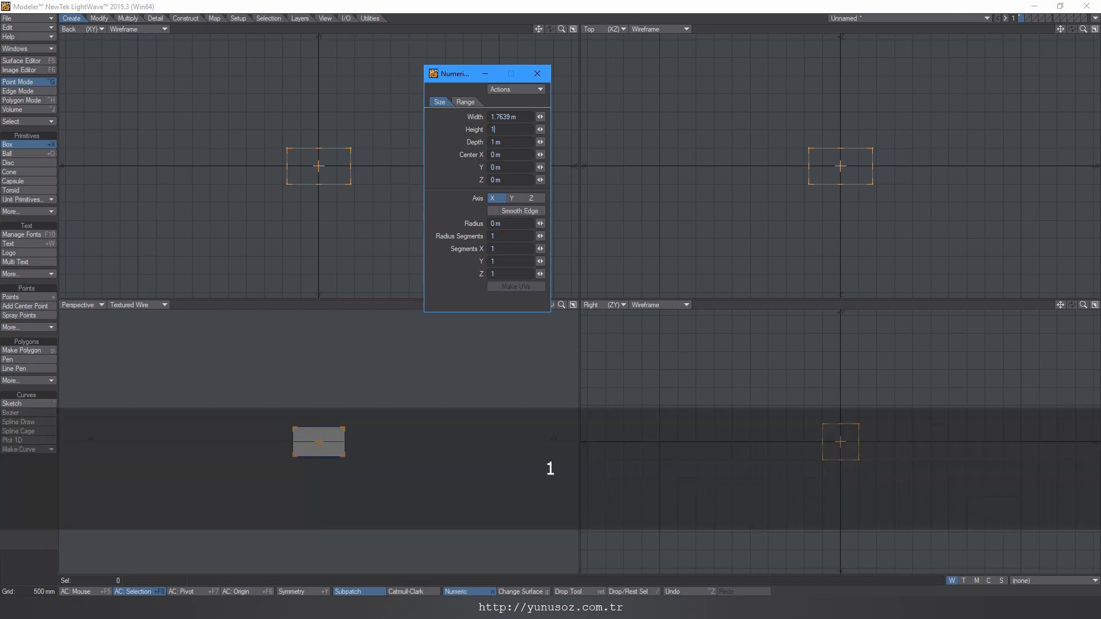
text(05,83cm)
key(Return)
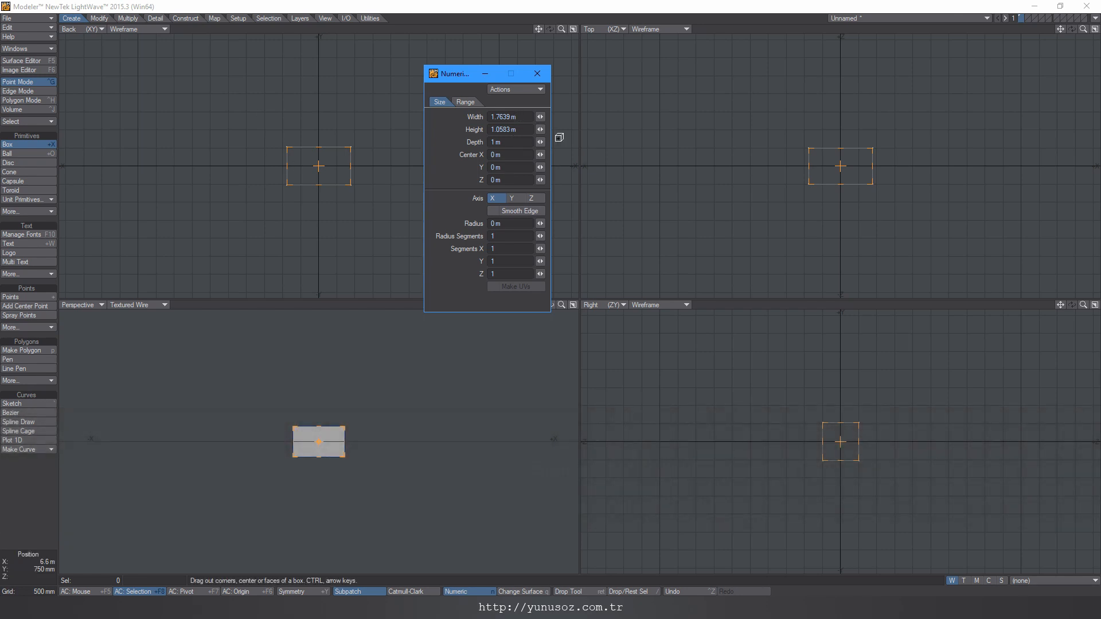
Multiply the box's width and height by 10, giving 17.639 m and 10.583 m.
text(*10)
key(Return)
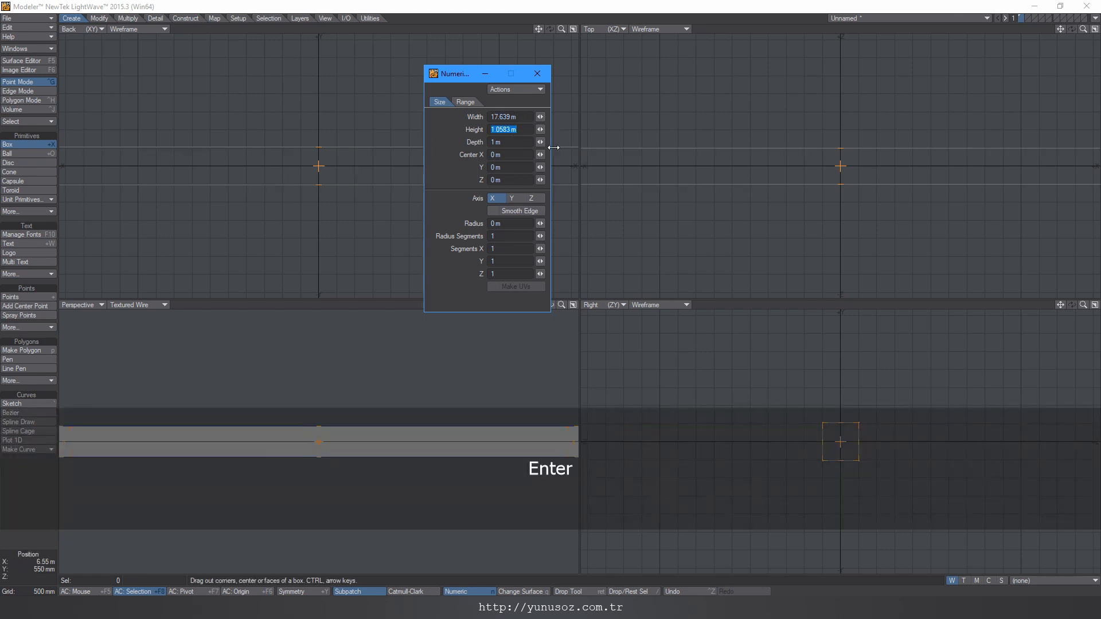
text(*10)
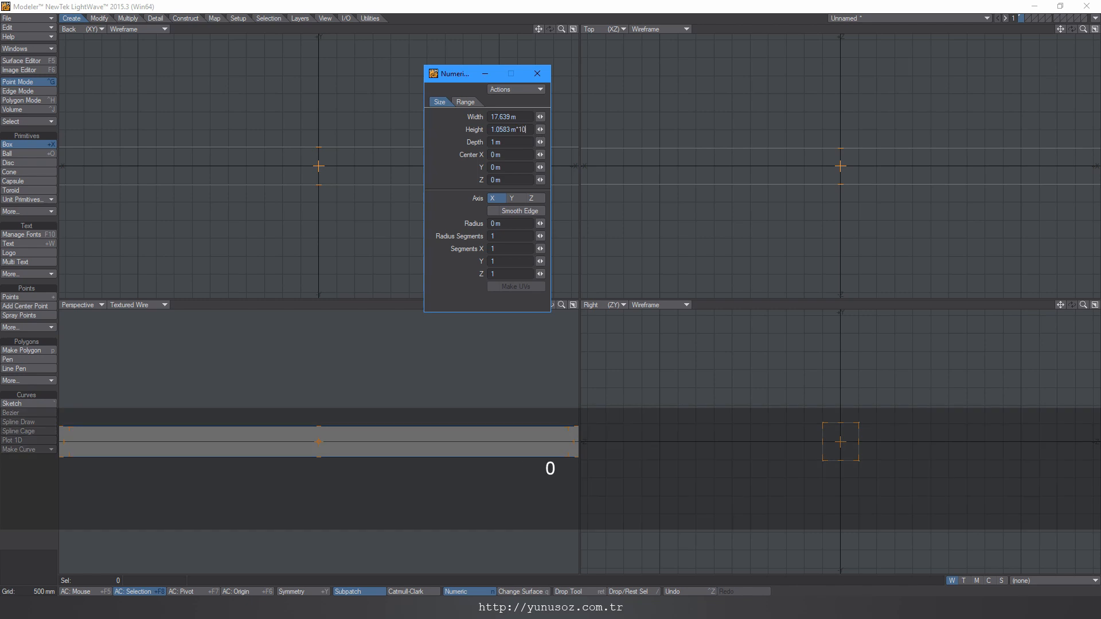
key(Return)
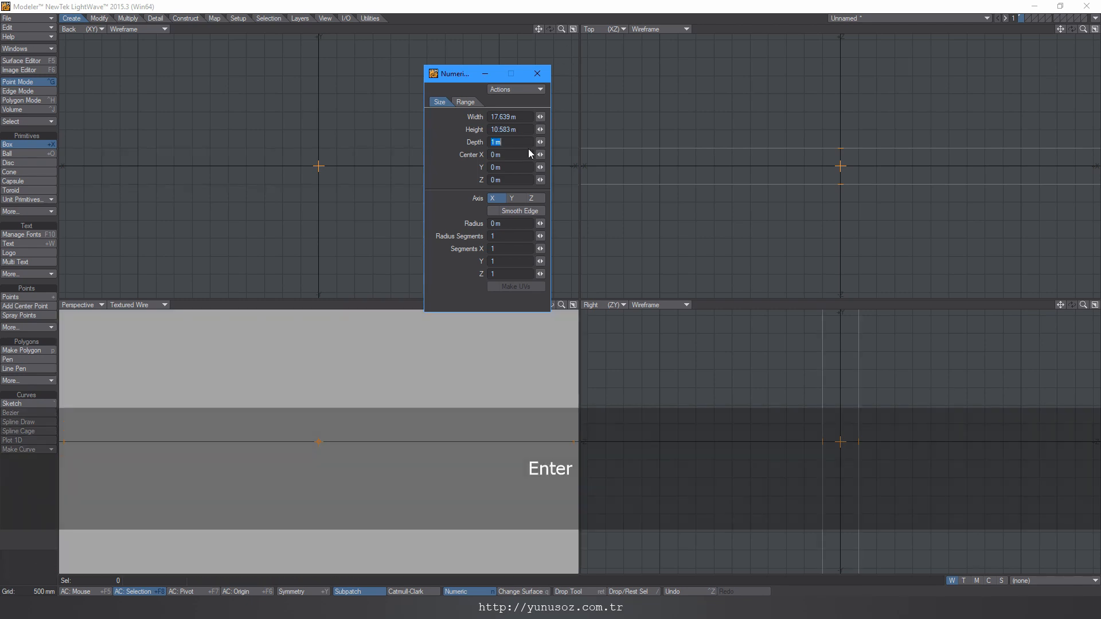
Set the box's depth to 0 m and finish creating it as a flat plane.
text(0)
key(Return)
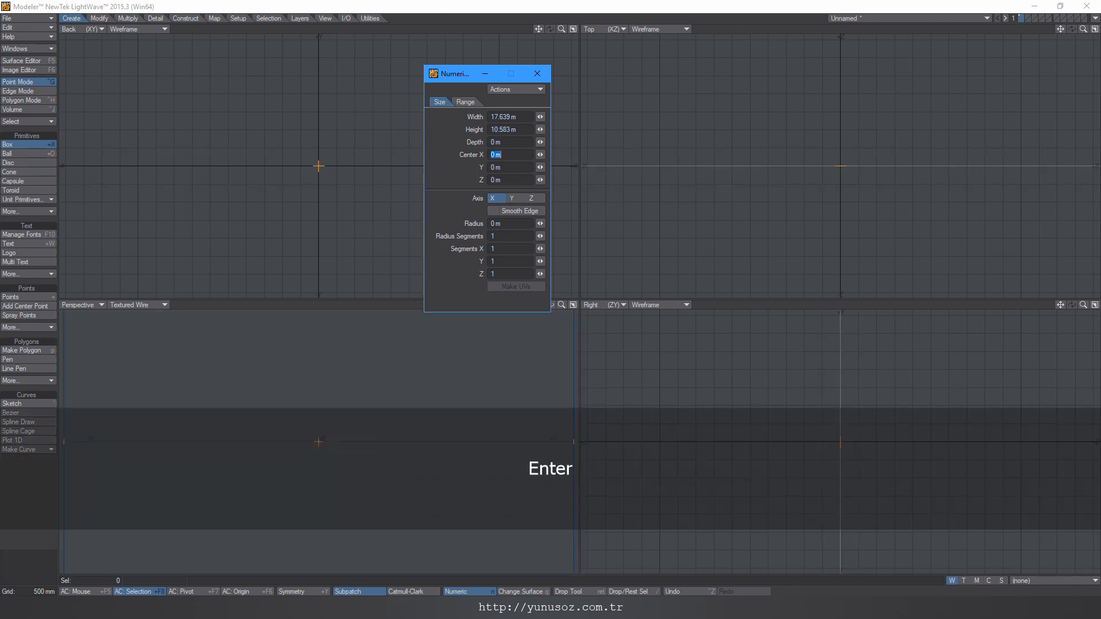
click(544, 76)
key(space)
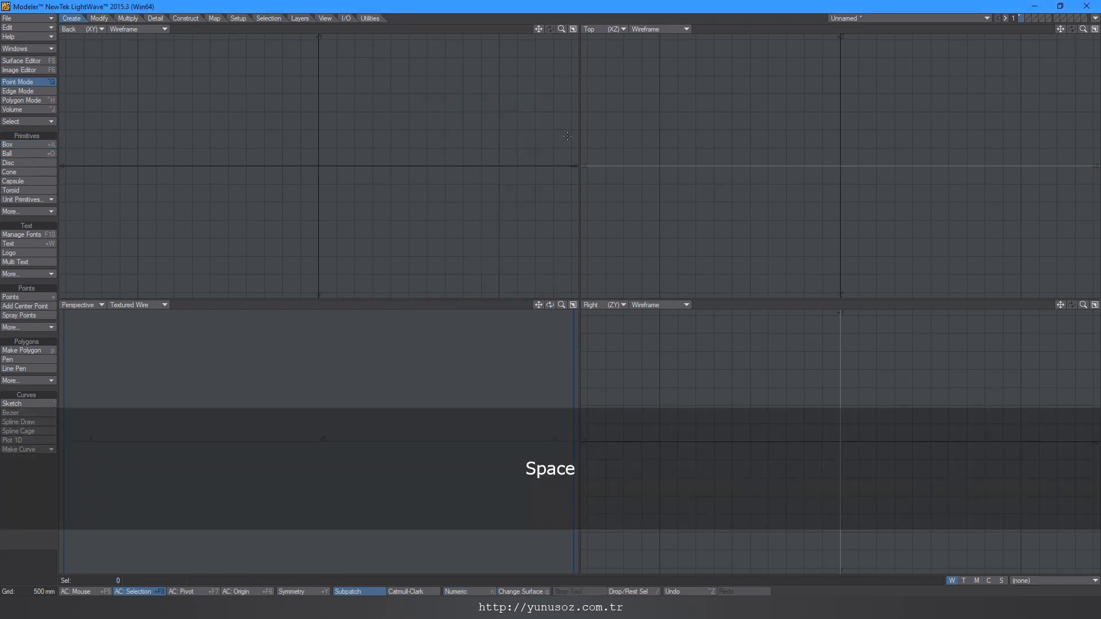
Rotate the upright plane in the side view so it lies flat on the ground.
key(a)
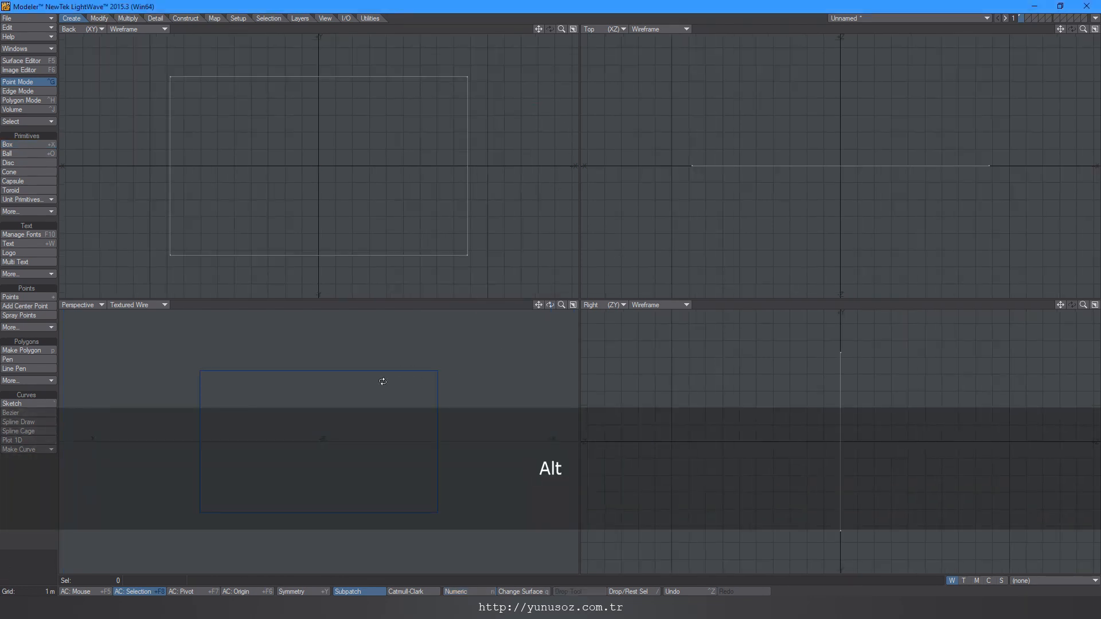
alt+drag(380, 380, 295, 458)
key(y)
ctrl+drag(853, 376, 768, 390)
key(space)
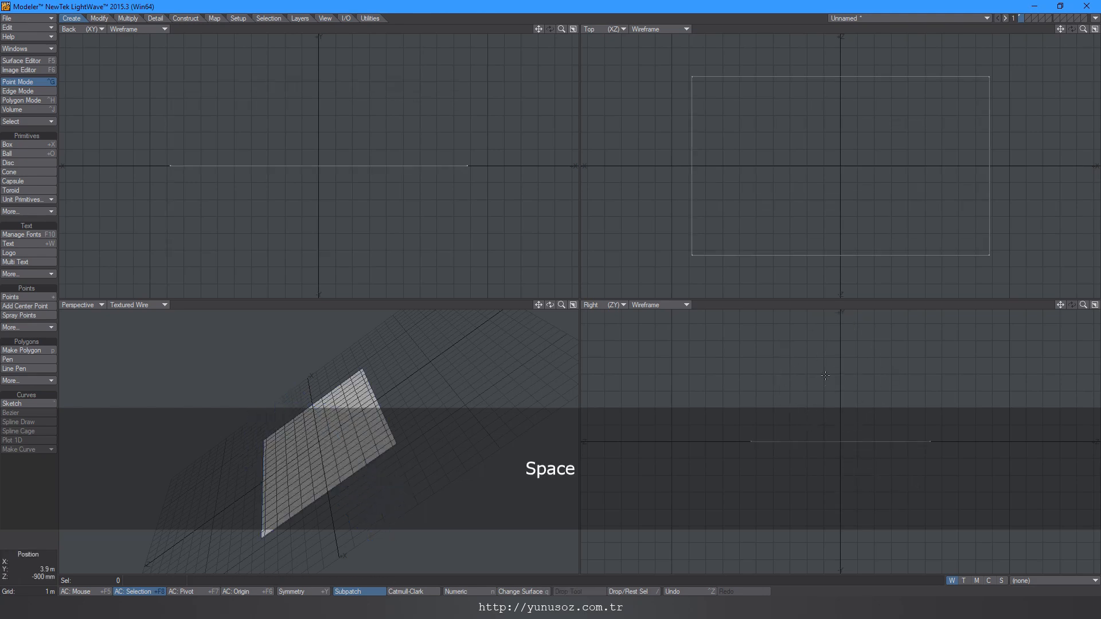
Move the flat plane straight up along Y by about 1 m.
key(t)
ctrl+drag(840, 373, 840, 357)
key(space)
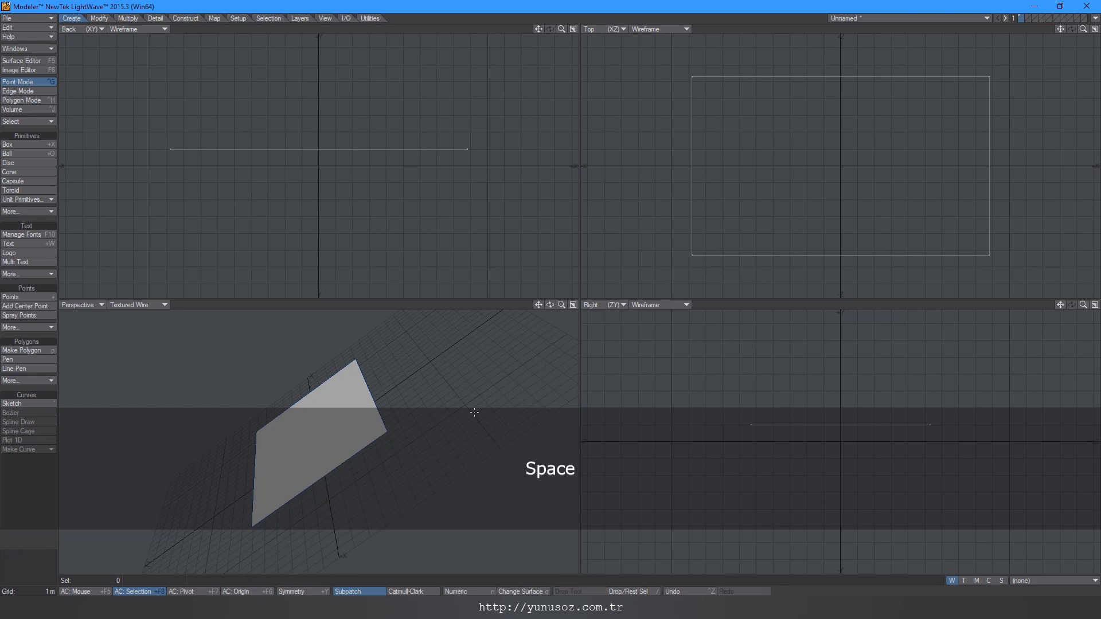
Subdivide the plane five times in a row using the Faceted method with 0.0 % fractal.
alt+drag(342, 387, 334, 437)
key(shift+d)
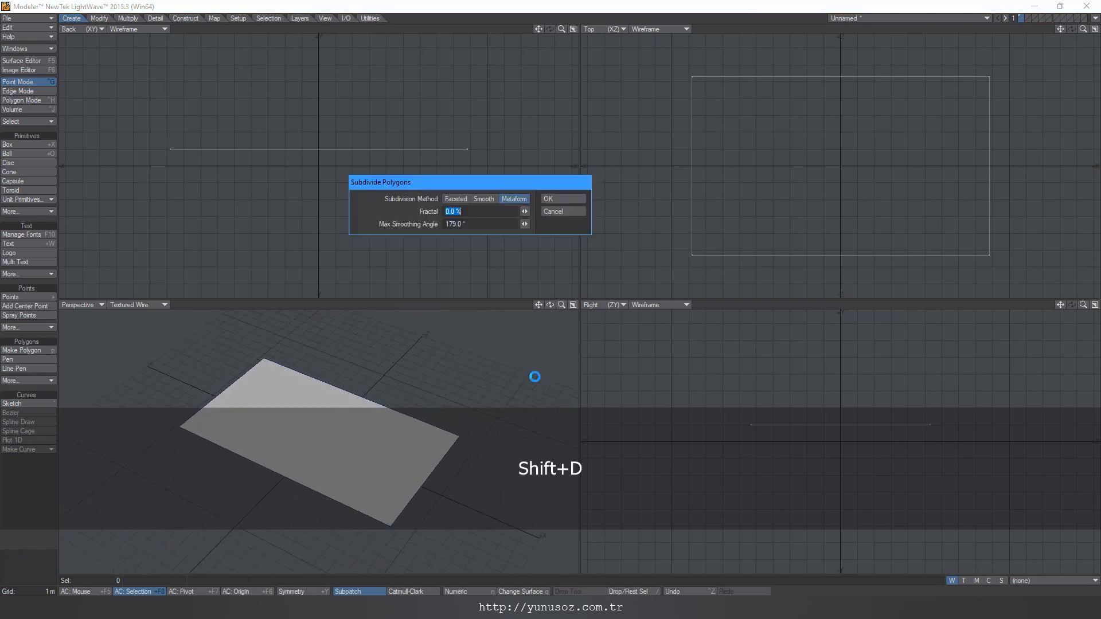
click(456, 199)
click(551, 198)
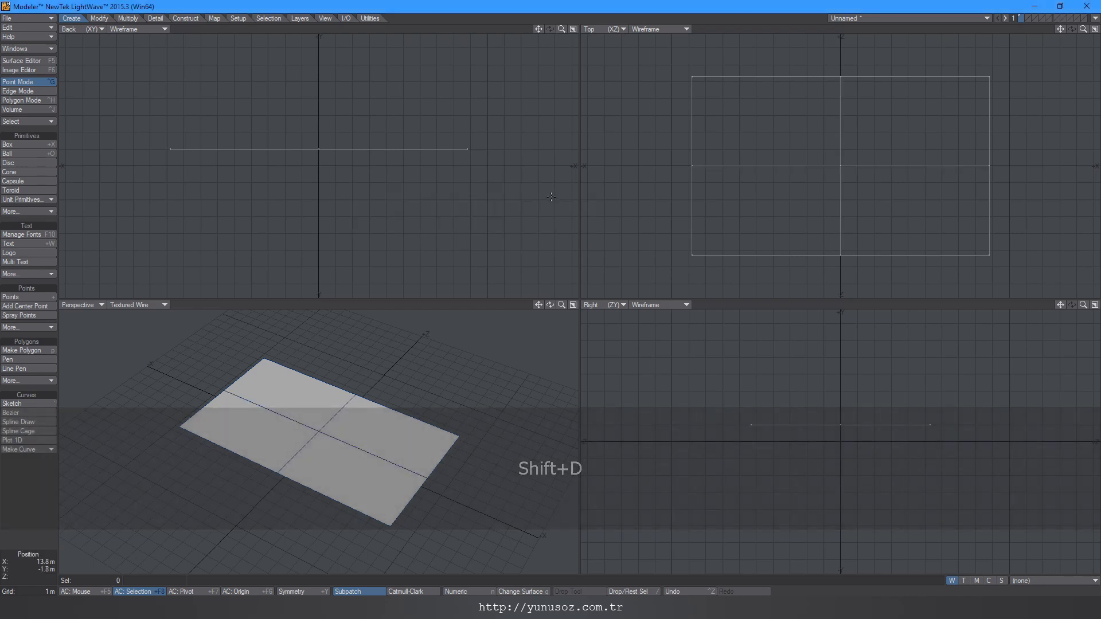
key(shift+d)
click(552, 198)
key(shift+d)
click(552, 199)
key(shift+d)
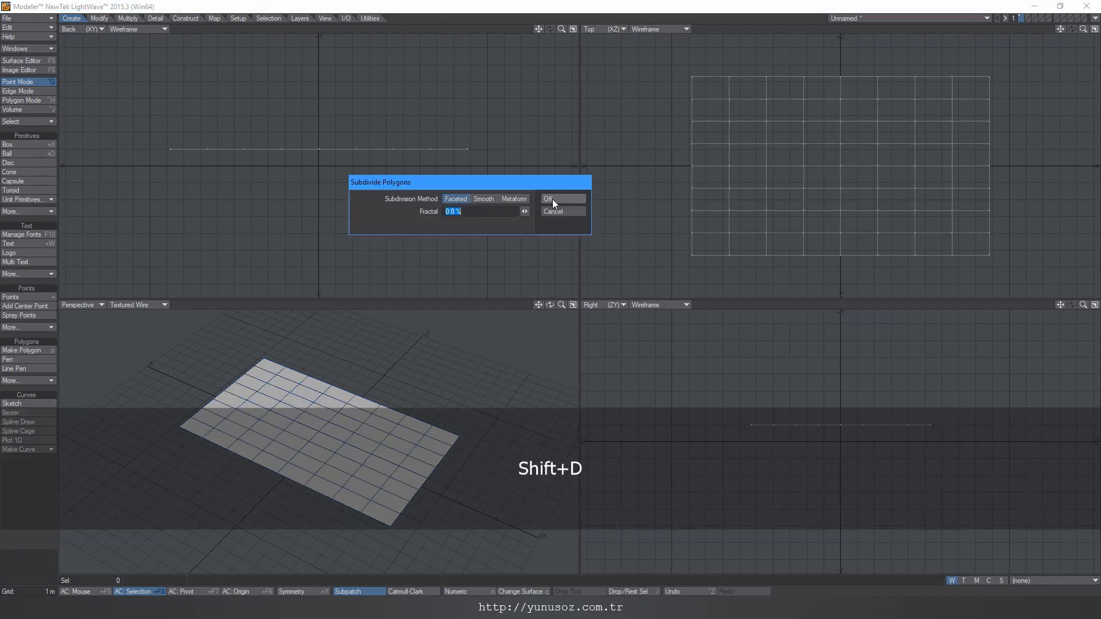
click(551, 199)
key(shift+d)
click(552, 199)
Try a sixth Faceted subdivision of the plane and undo it.
key(shift+d)
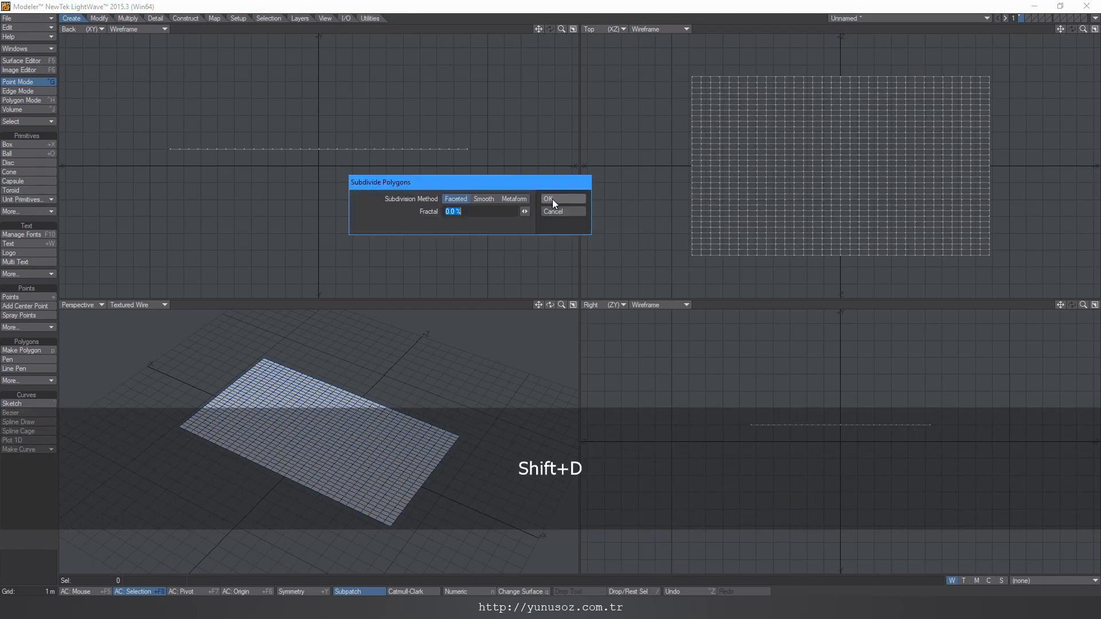
click(552, 198)
key(ctrl+z)
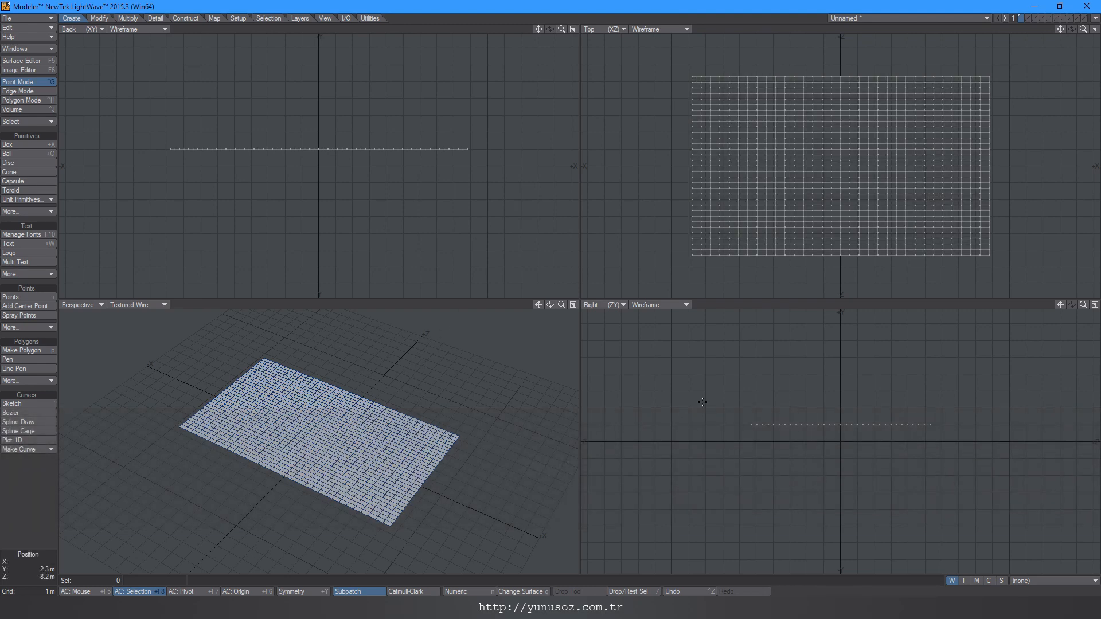
Start the Move tool with numeric settings, keep its falloff at None and open its texture for editing.
key(t)
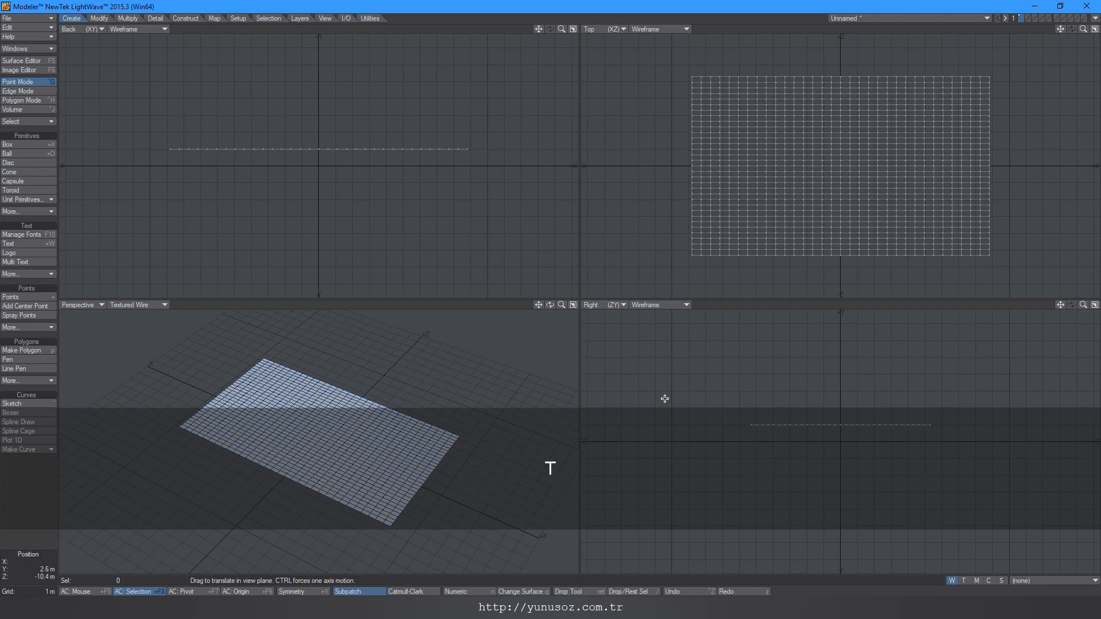
key(n)
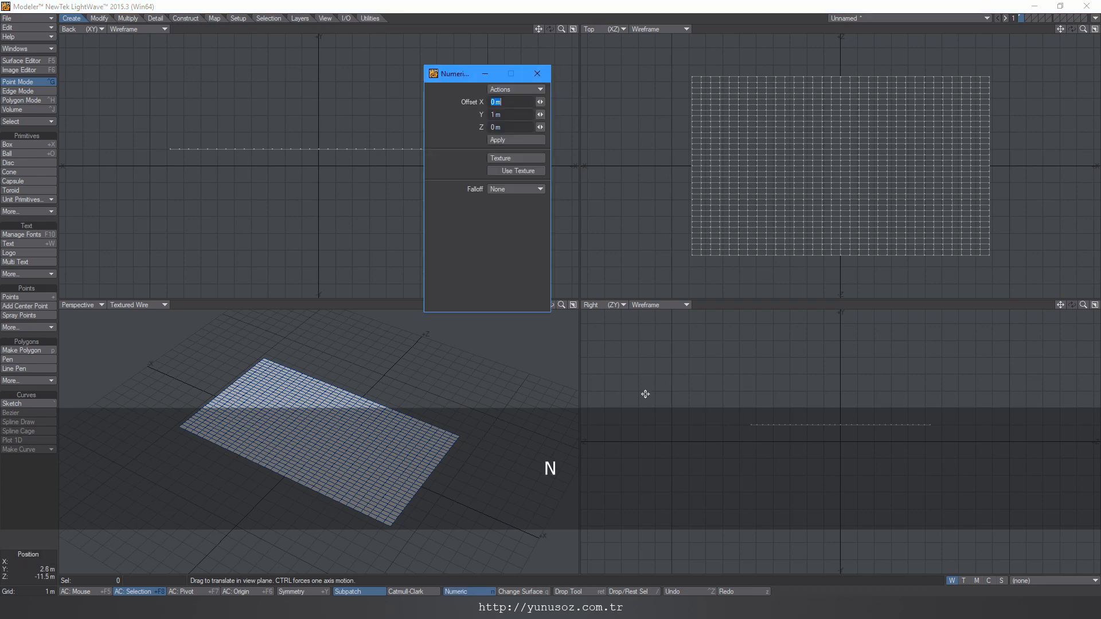
click(514, 191)
click(511, 181)
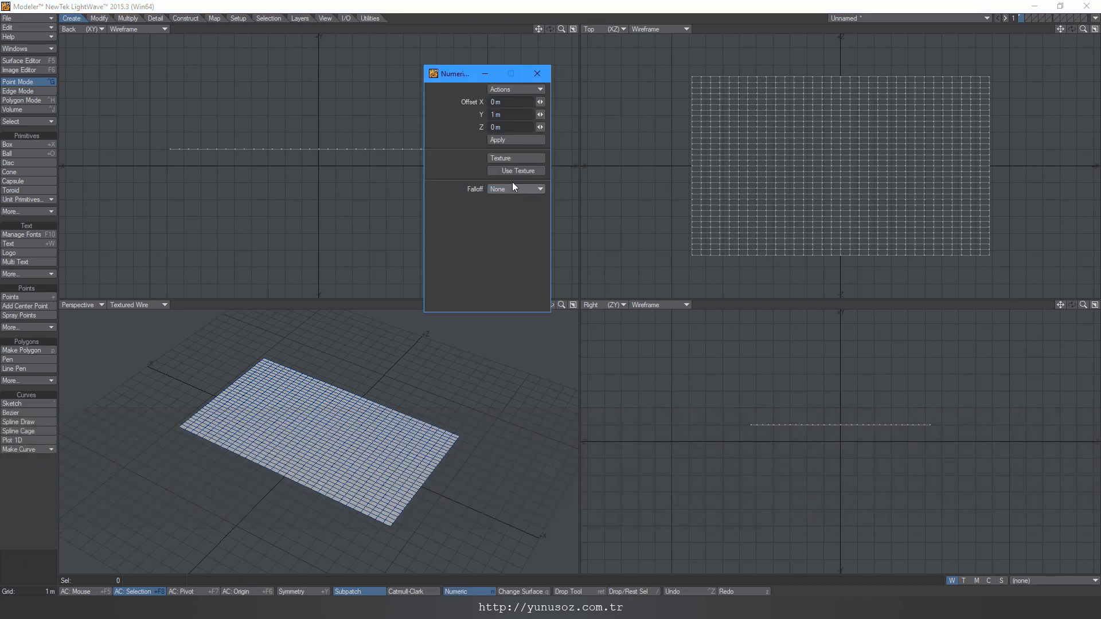
click(505, 158)
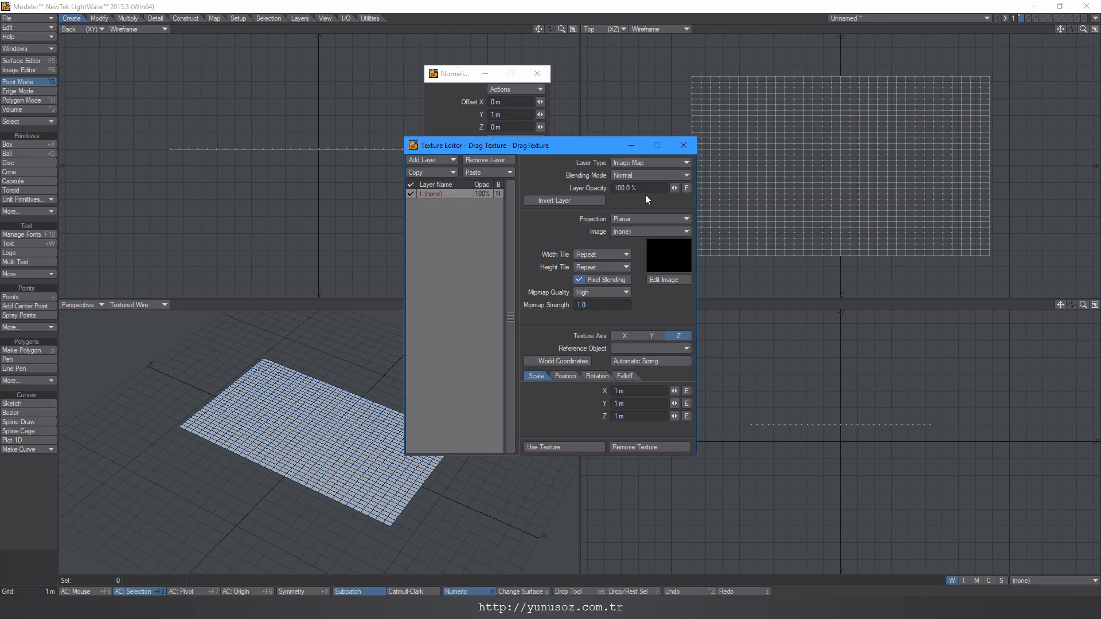
Use Planar projection for the move texture and load 4terrain.jpg as its image.
click(628, 221)
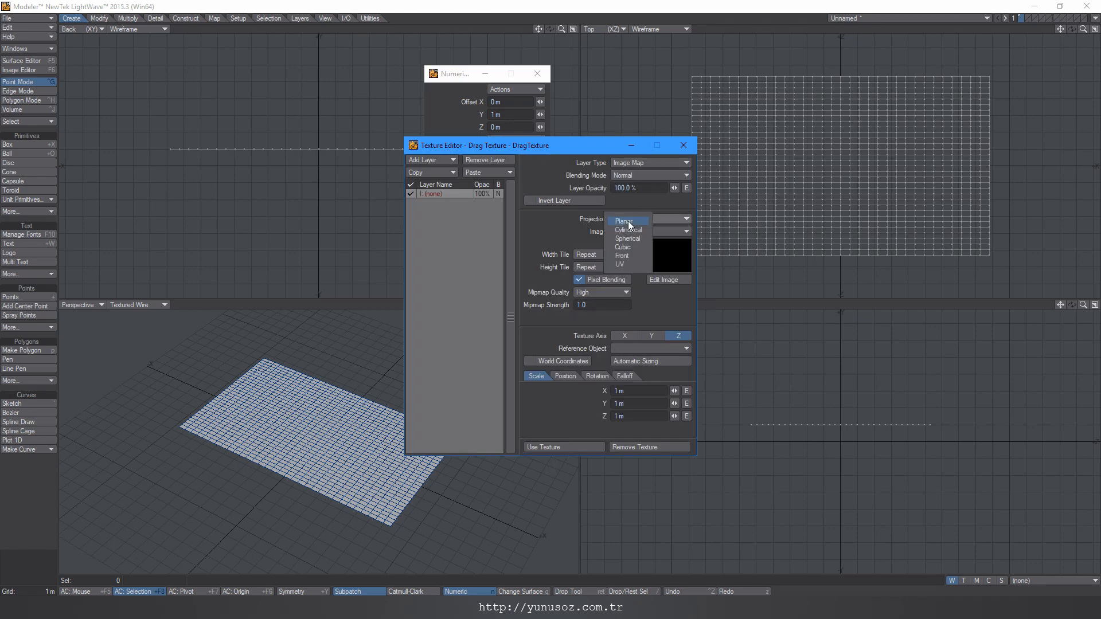
click(626, 222)
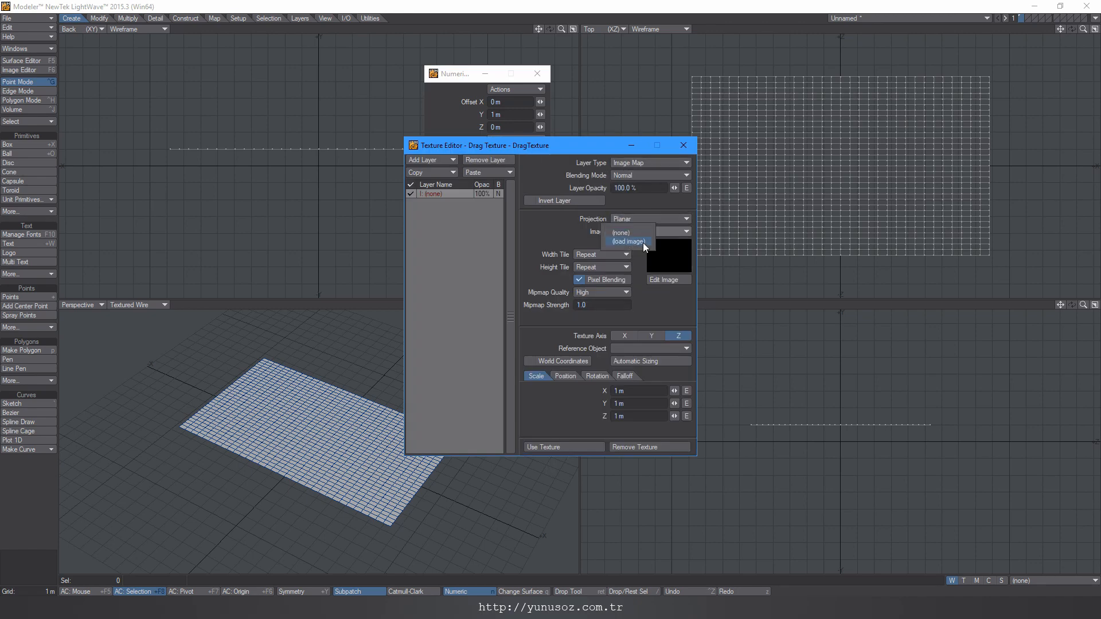
click(641, 242)
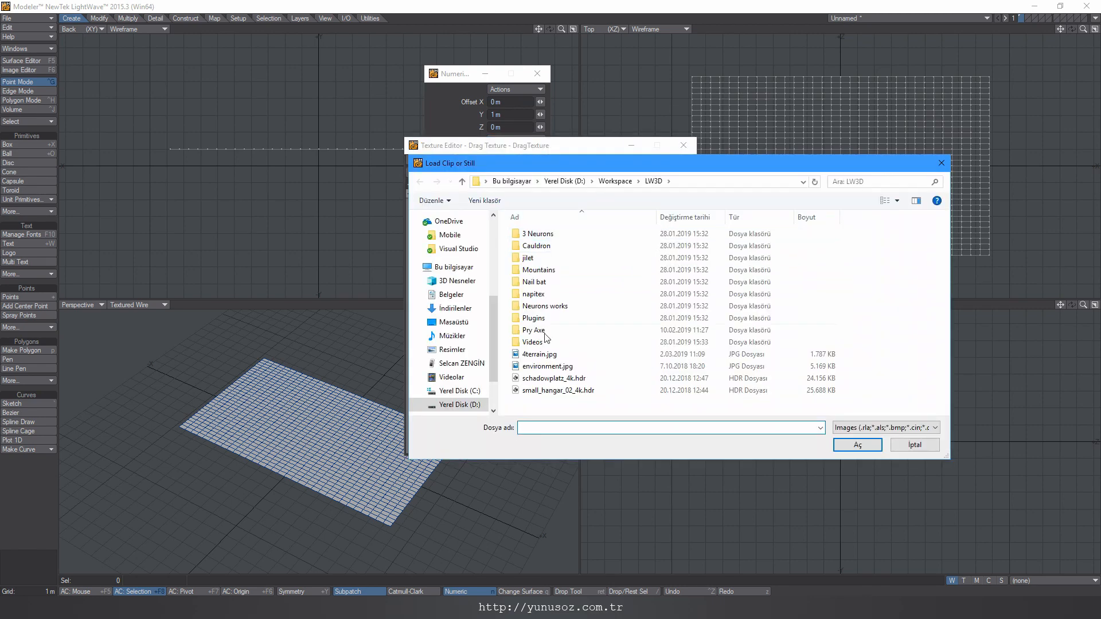
double_click(528, 355)
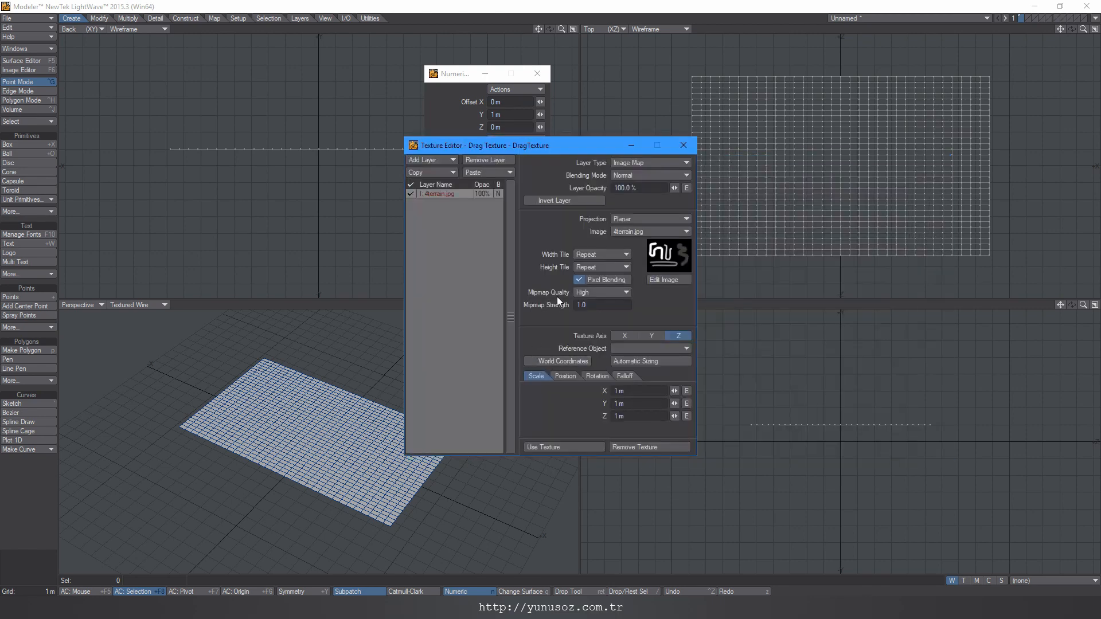
Set the texture axis to Y, size the texture automatically to the plane and use it for the move.
click(654, 337)
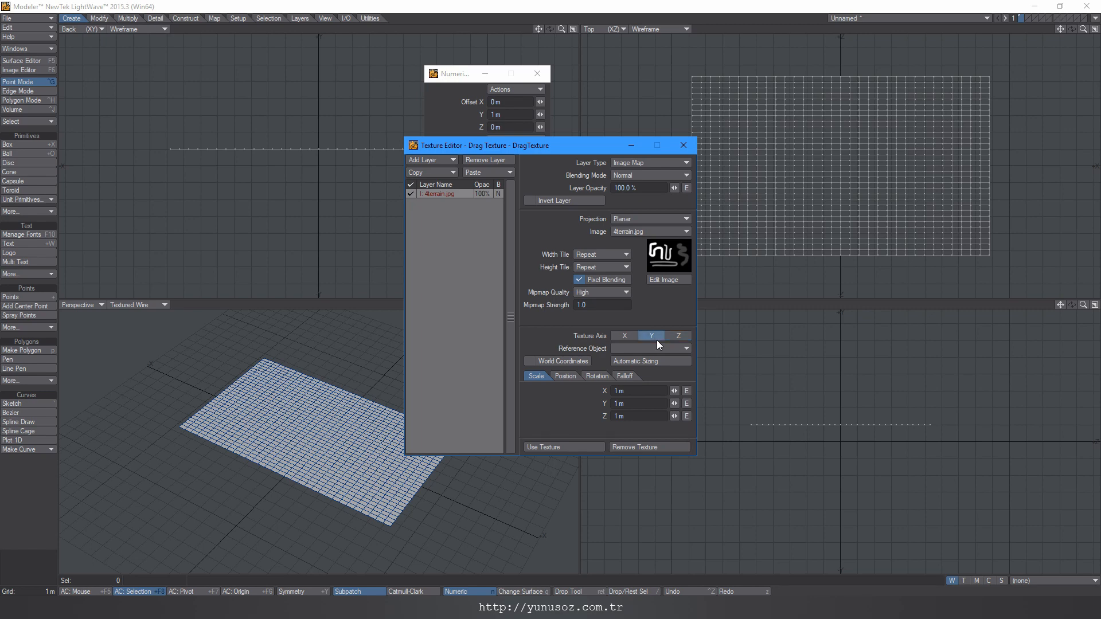
click(638, 362)
click(568, 446)
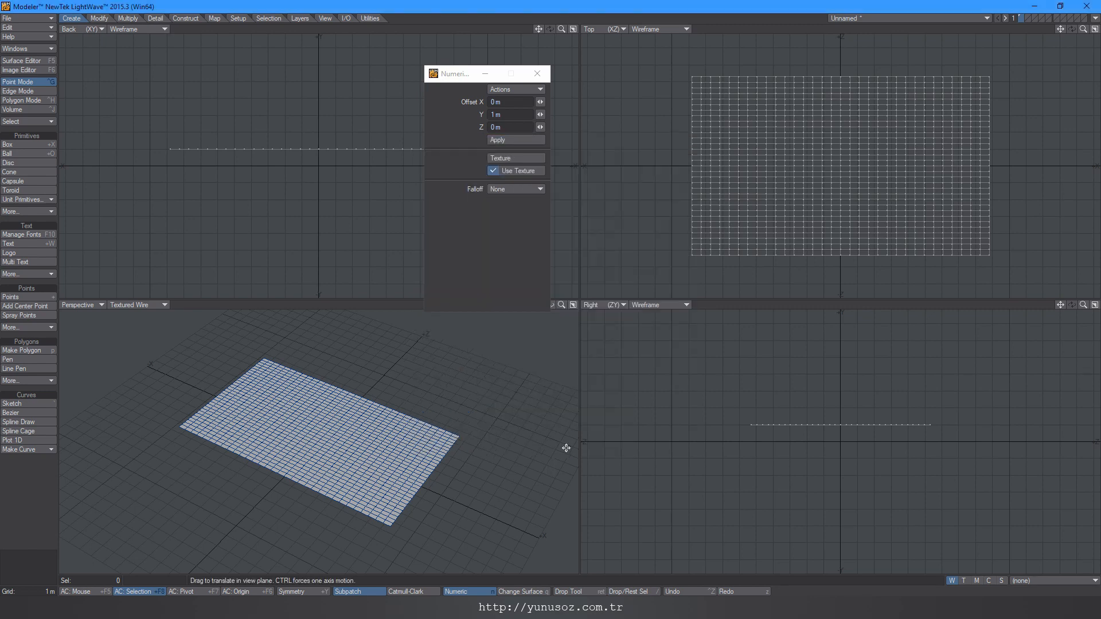
Displace the plane upward along Y by about 2.8 m through the texture and finish the move.
ctrl+drag(824, 430, 824, 382)
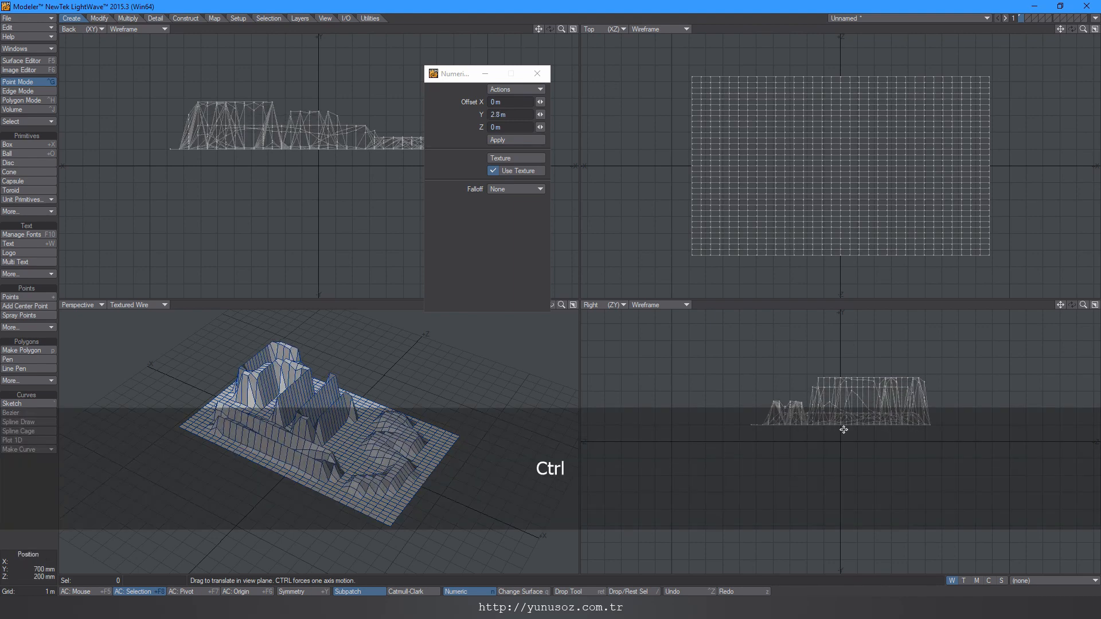
key(space)
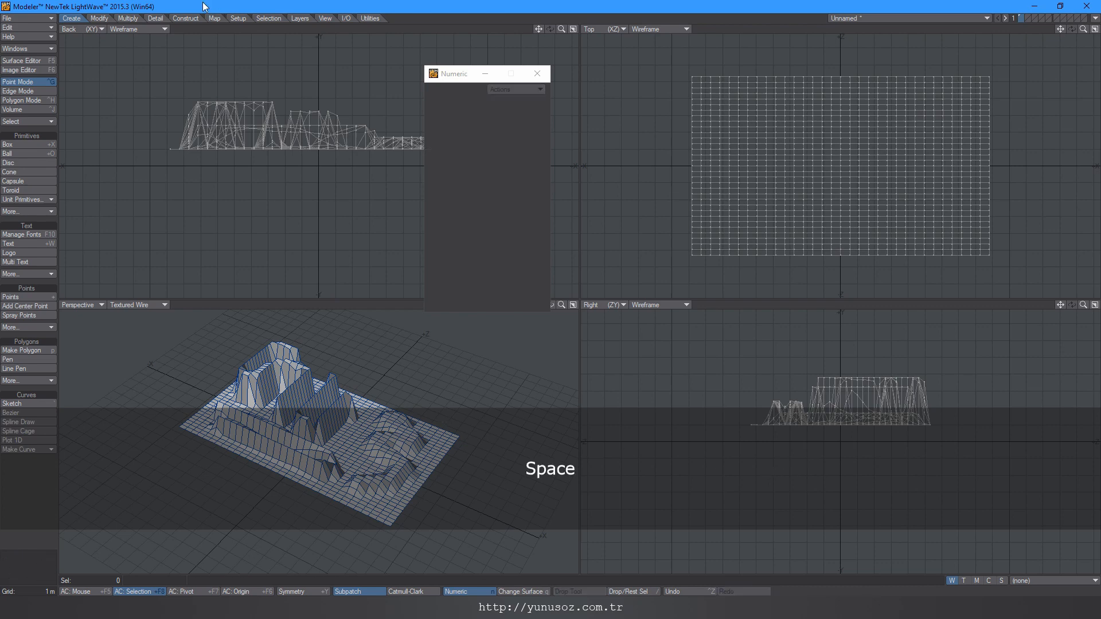
Convert the terrain's polygons to subpatches with Set Subpatch and inspect the smoothed relief.
click(156, 17)
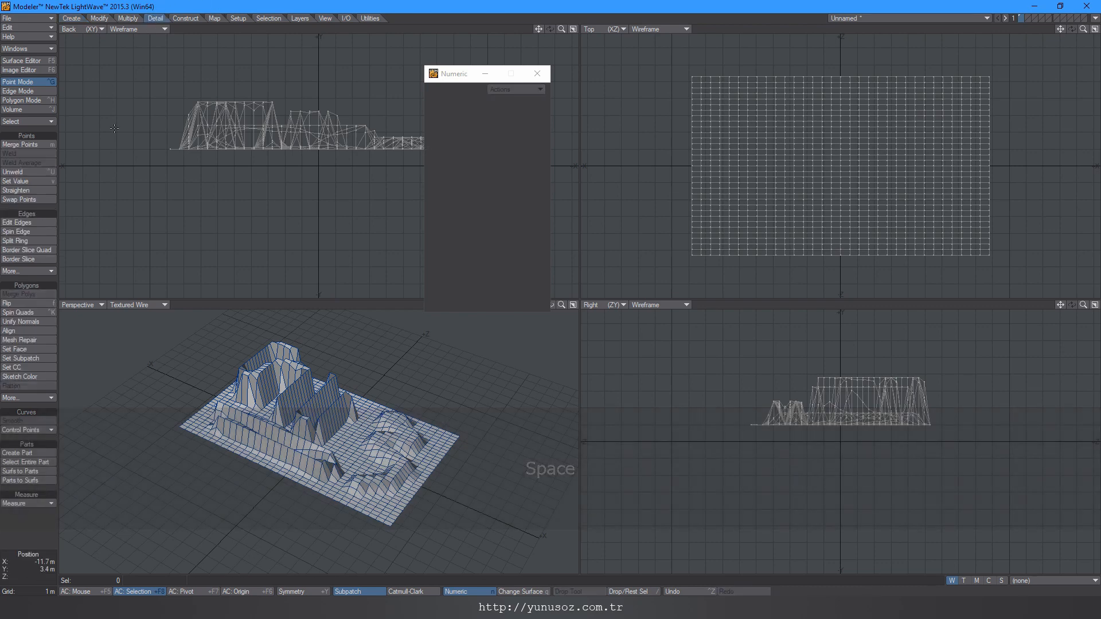
click(21, 359)
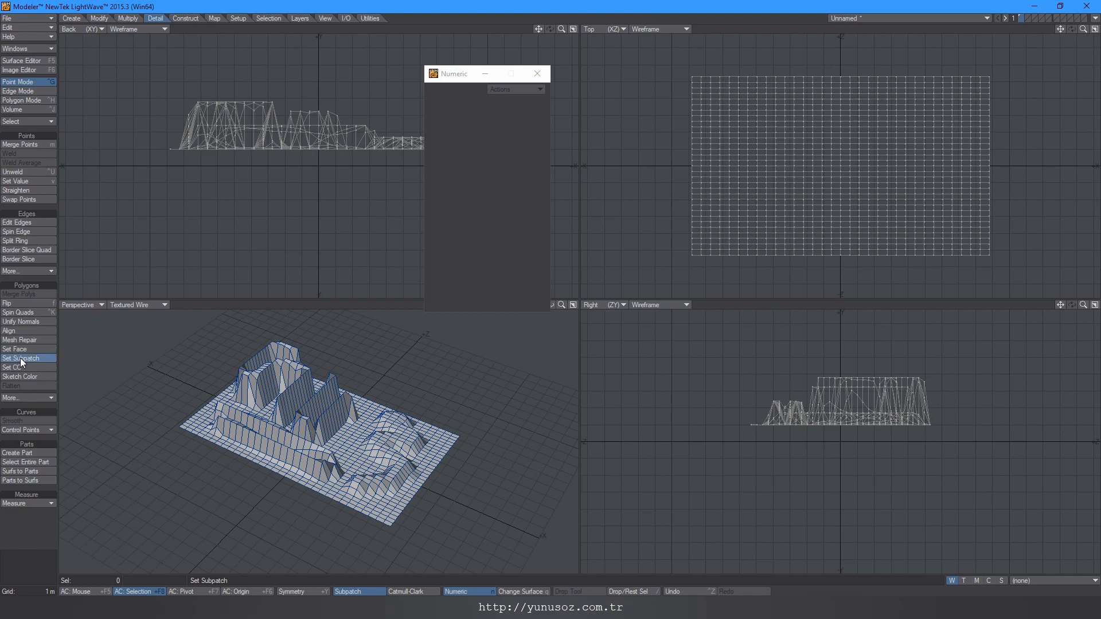
alt+drag(344, 447, 432, 424)
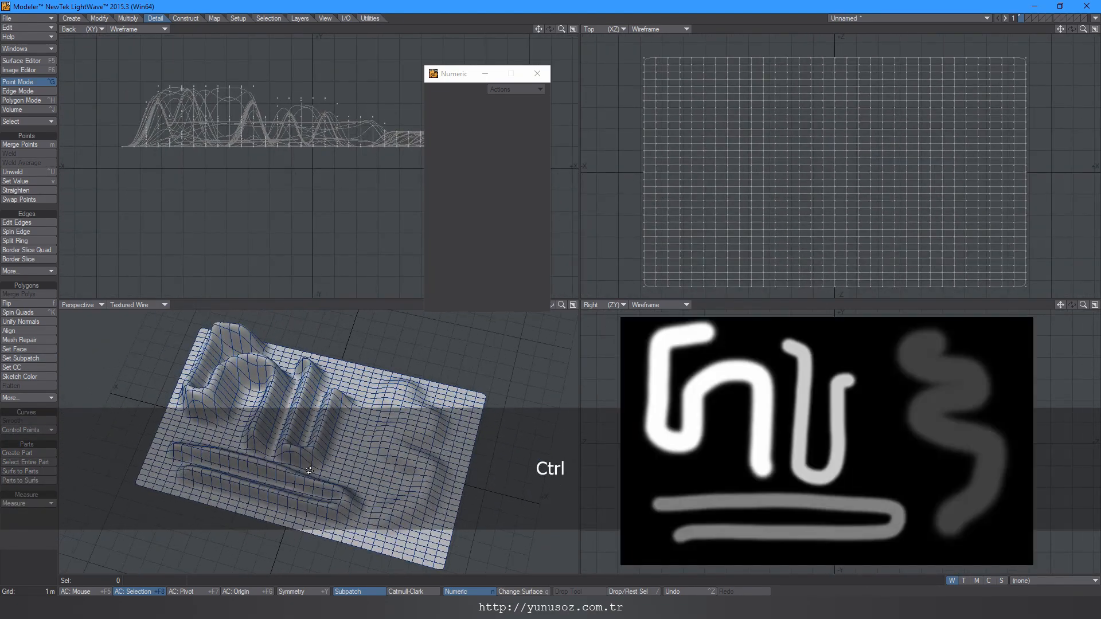